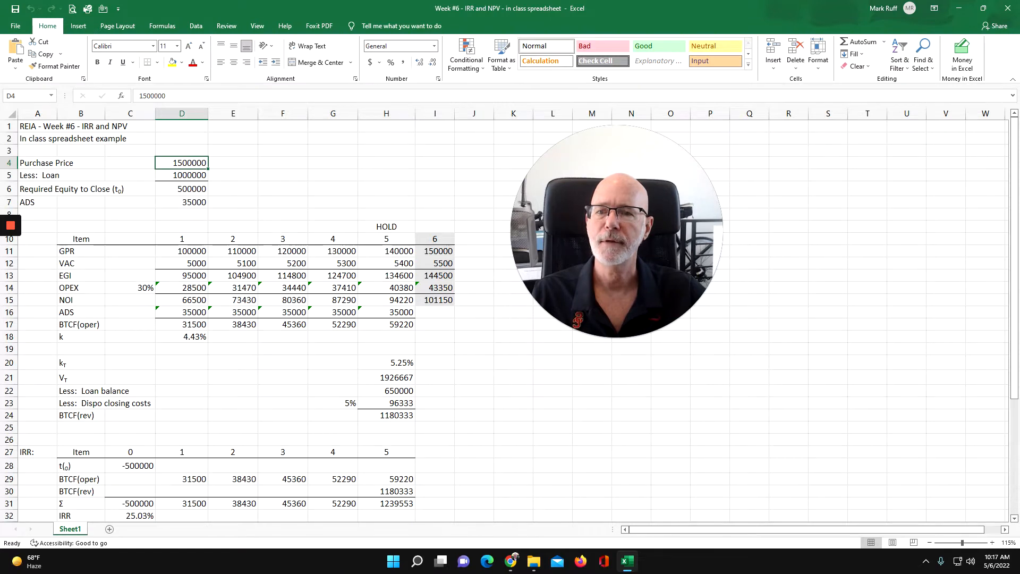
Step: Review the loan, required equity to close and ADS cells in D5 through D7
{"action": "left_click", "coordinate": [176, 175]}
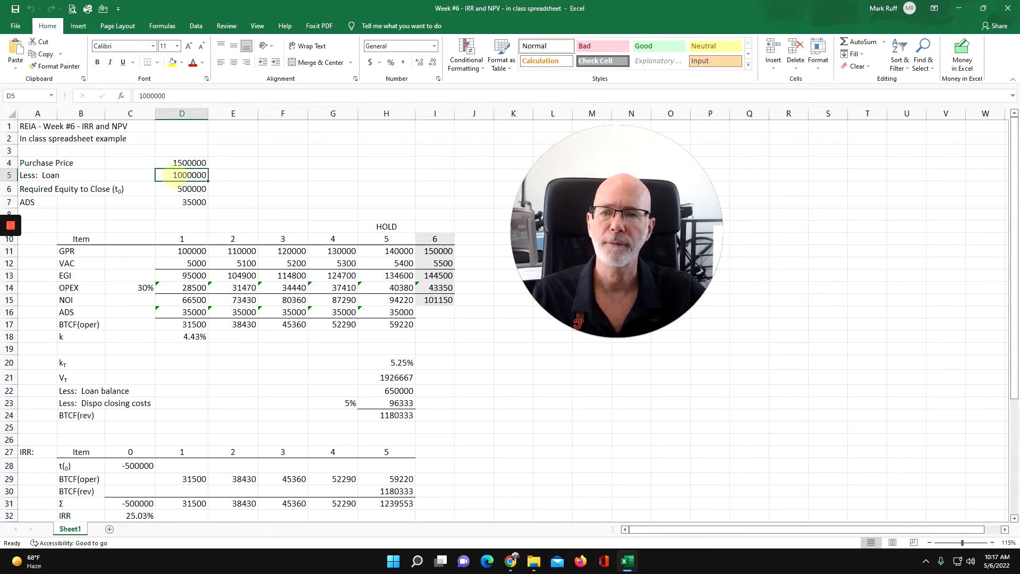
{"action": "left_click", "coordinate": [176, 189]}
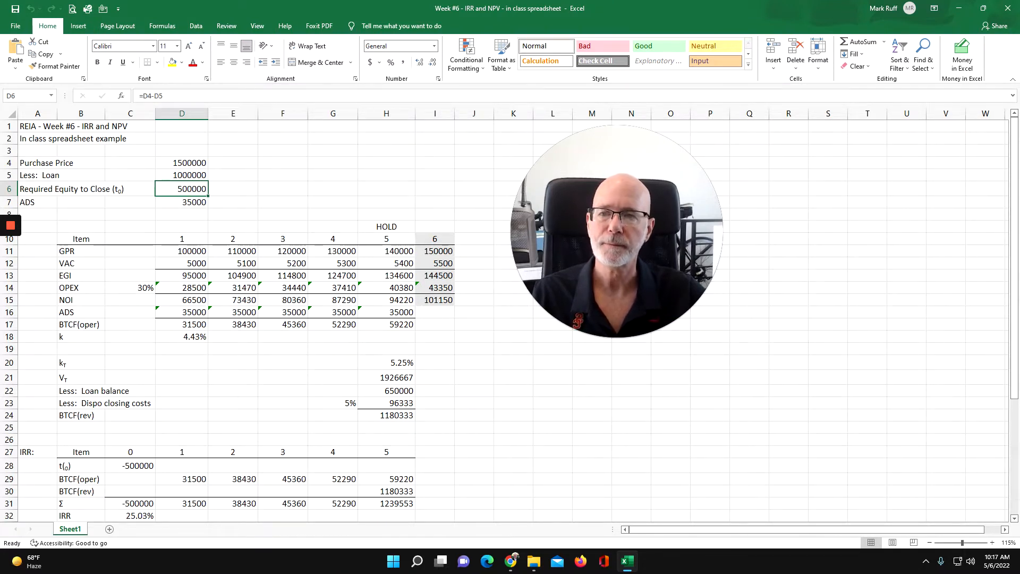
{"action": "left_click", "coordinate": [183, 188]}
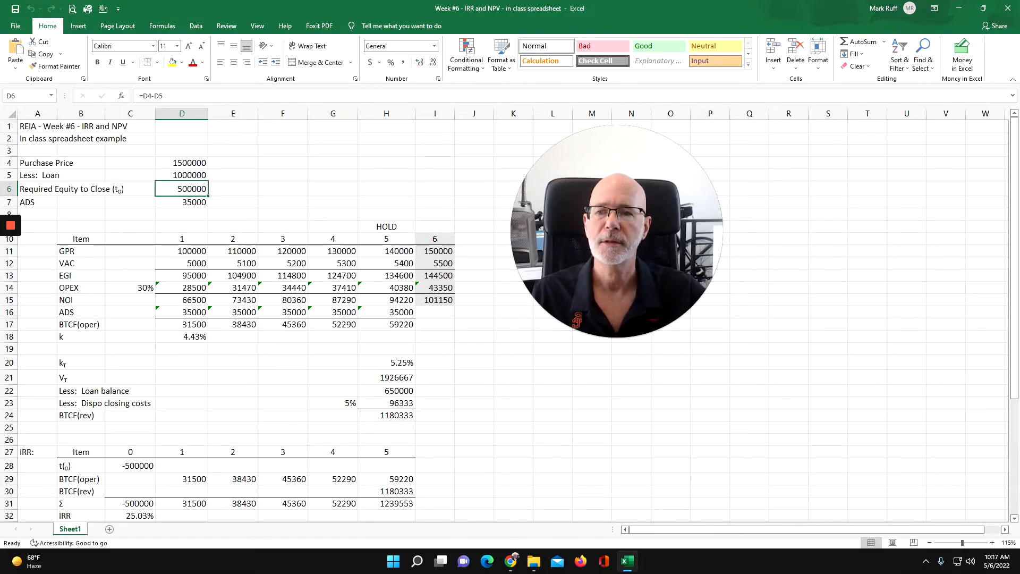
{"action": "left_click", "coordinate": [198, 202]}
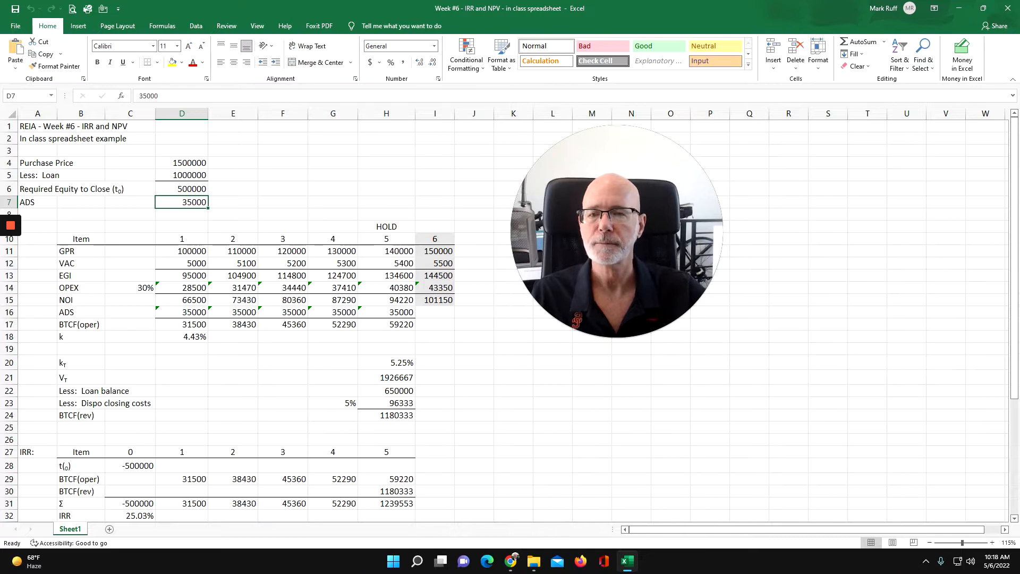
Step: Examine the hold year, the BTCF(oper) row, the year 6 column with its NOI, and the terminal cap rate in H20
{"action": "left_click", "coordinate": [388, 226]}
{"action": "key", "text": "Down"}
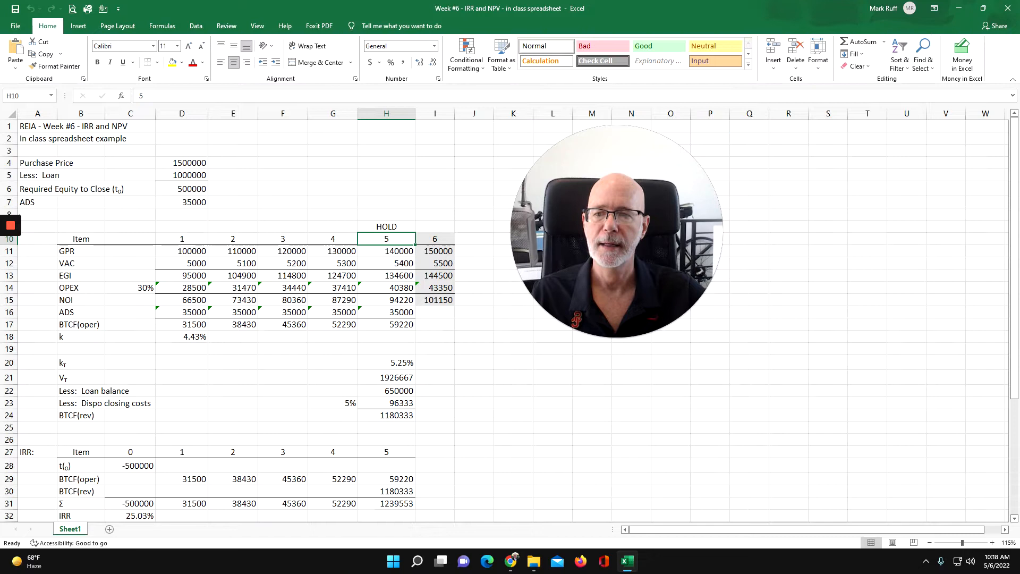
{"action": "left_click_drag", "start_coordinate": [186, 324], "coordinate": [390, 327]}
{"action": "left_click", "coordinate": [390, 325]}
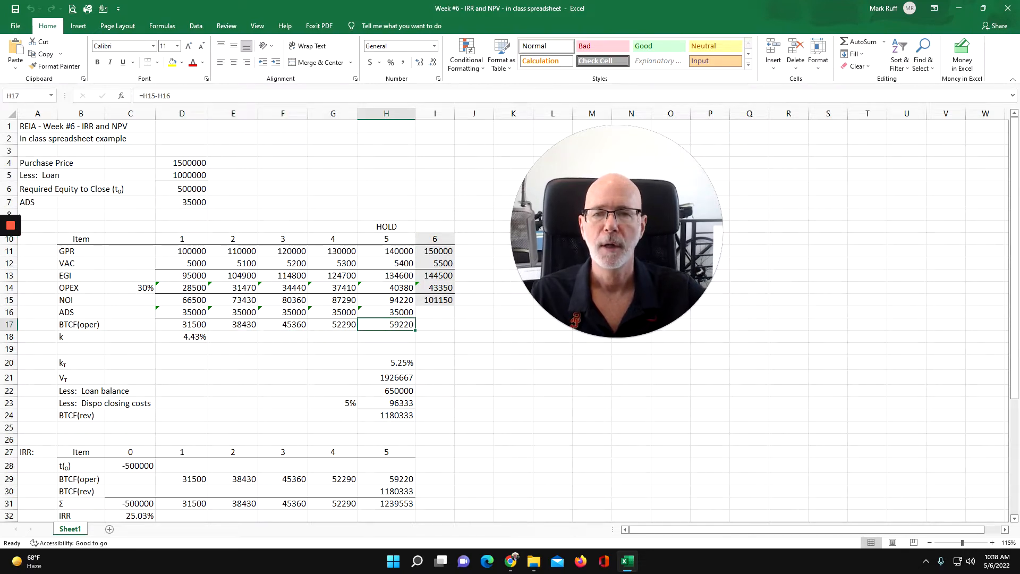
{"action": "left_click_drag", "start_coordinate": [435, 239], "coordinate": [440, 299]}
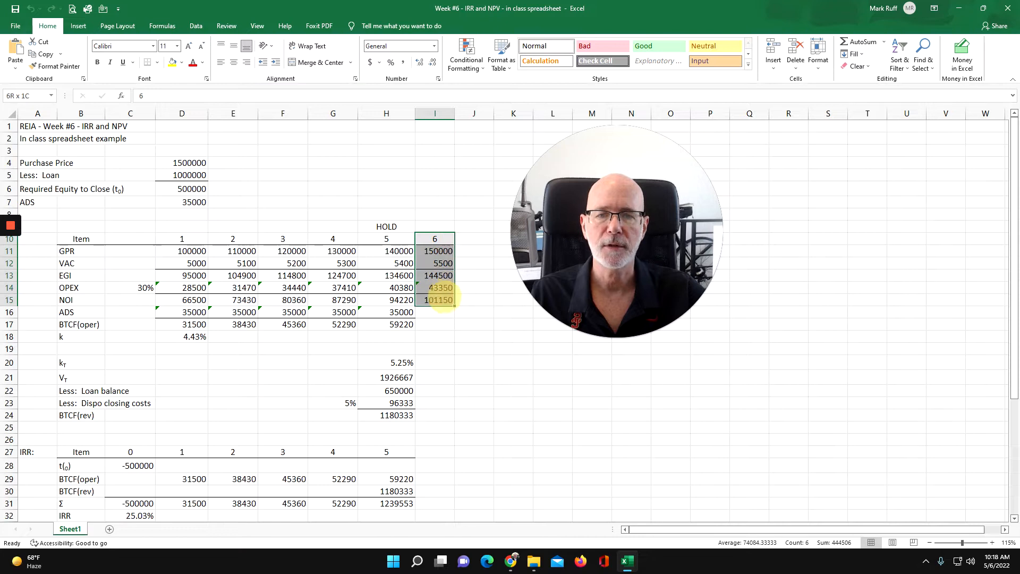
{"action": "left_click", "coordinate": [443, 240]}
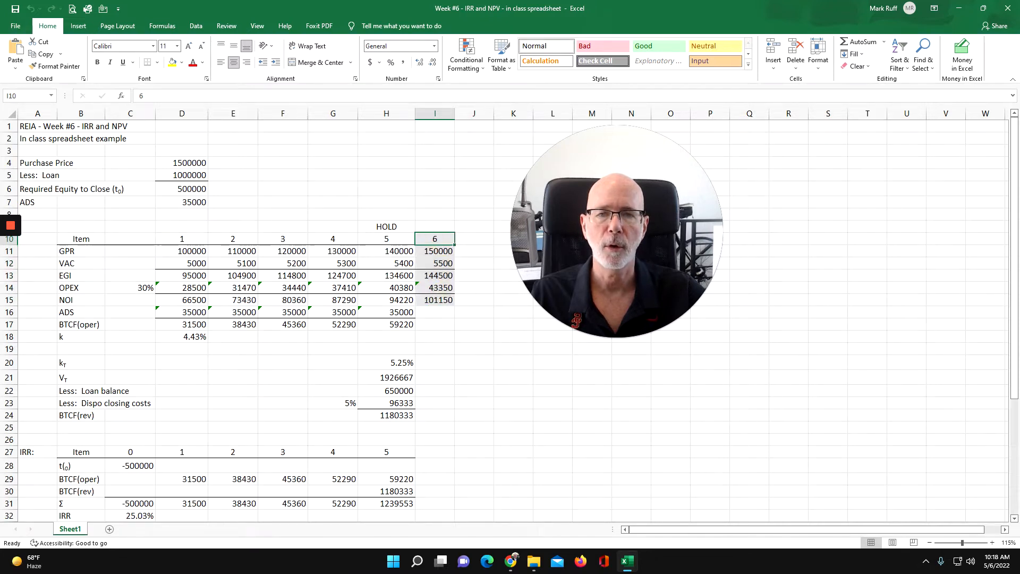
{"action": "left_click", "coordinate": [387, 227]}
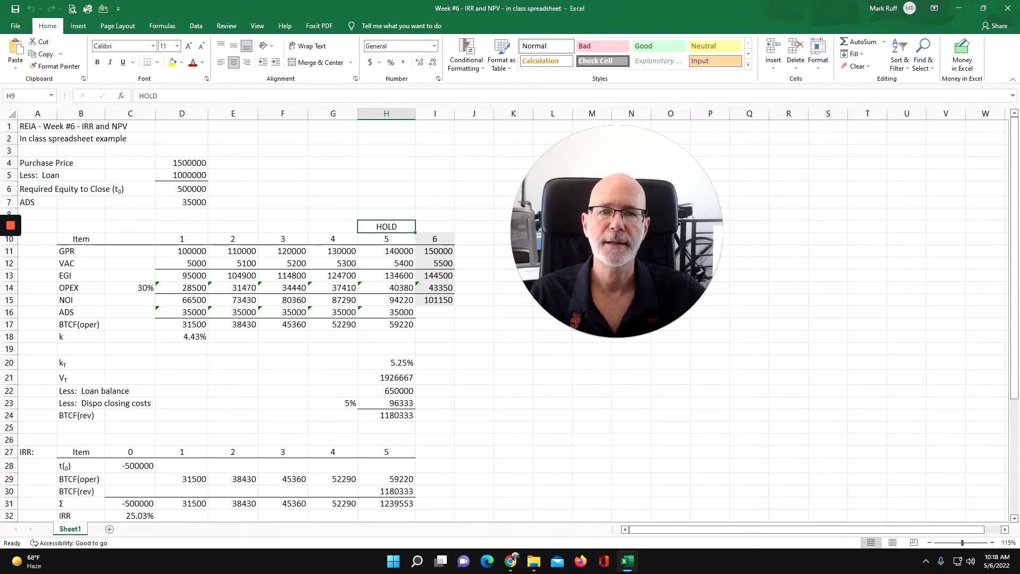
{"action": "left_click", "coordinate": [441, 299]}
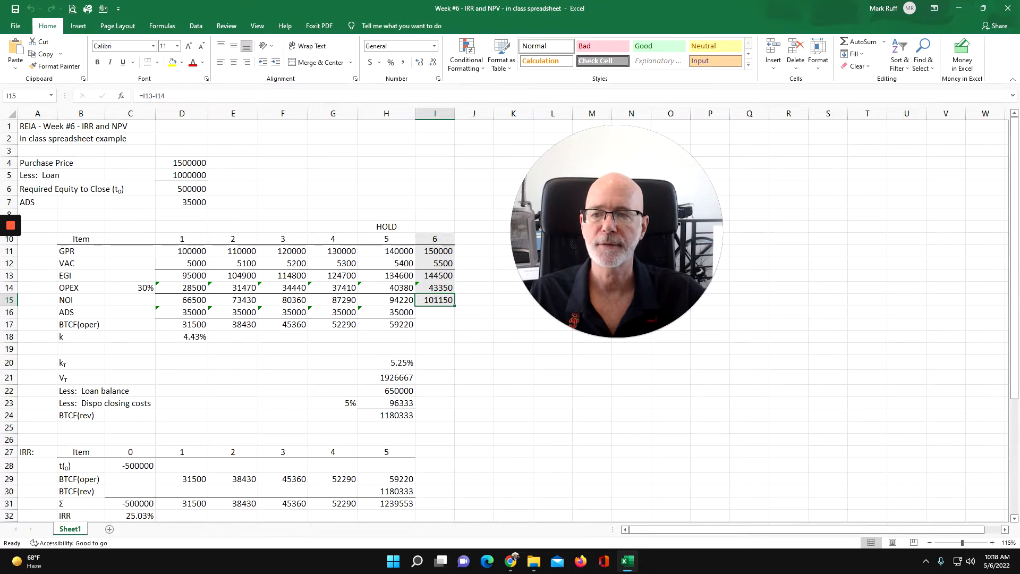
{"action": "left_click", "coordinate": [398, 363]}
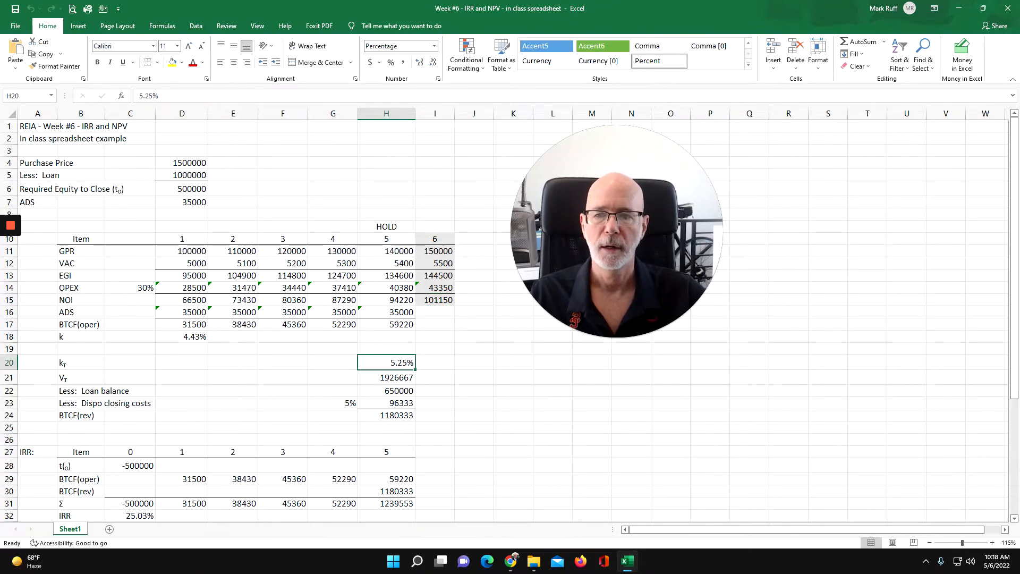
Step: Examine the operating cash flow table and the year 1 cap rate formula in D18
{"action": "left_click_drag", "start_coordinate": [180, 239], "coordinate": [429, 327]}
{"action": "left_click", "coordinate": [288, 296]}
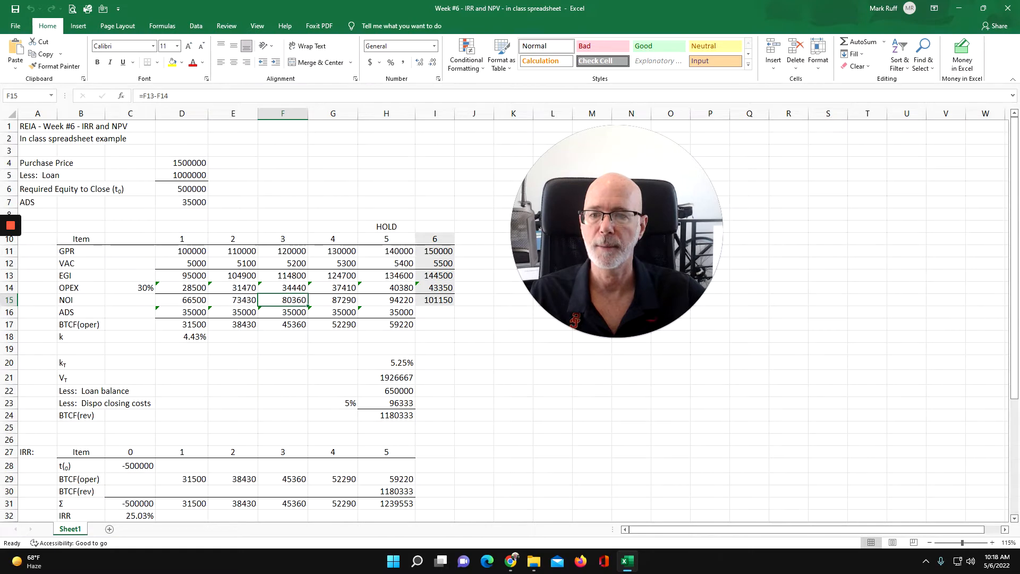
{"action": "left_click", "coordinate": [181, 336]}
{"action": "left_click_drag", "start_coordinate": [188, 239], "coordinate": [190, 335]}
{"action": "left_click", "coordinate": [191, 336]}
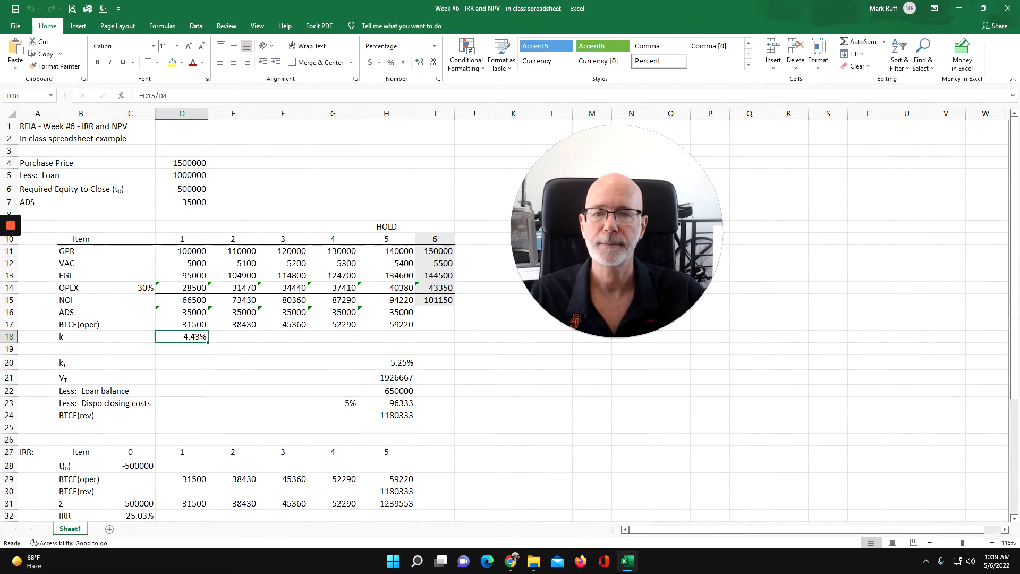
Step: Trace the terminal value formula in H21 back to the terminal cap rate in H20 and the year 6 NOI in I15
{"action": "scroll", "coordinate": [509, 318], "scroll_direction": "down", "scroll_amount": 1}
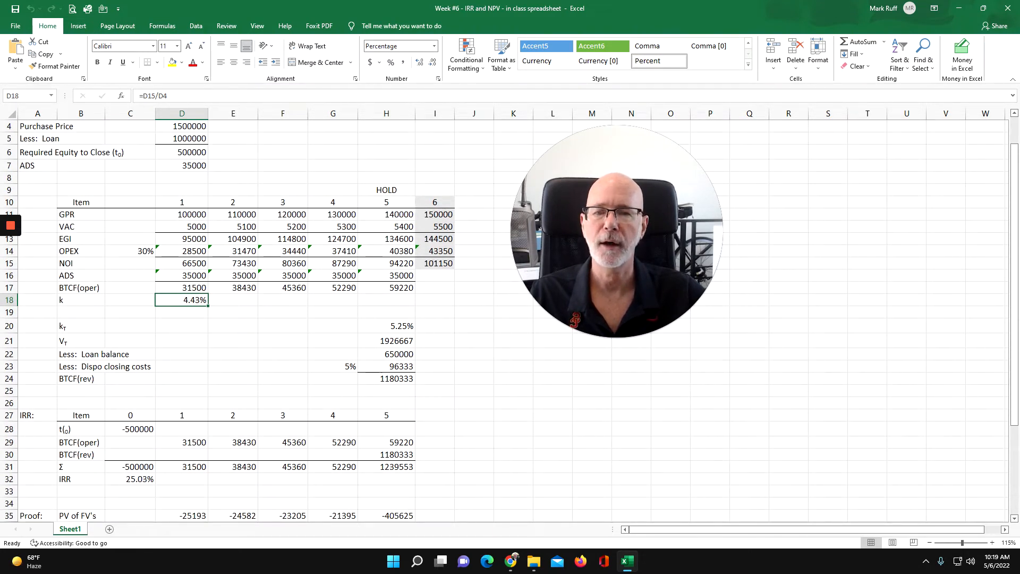
{"action": "left_click", "coordinate": [397, 340]}
{"action": "left_click", "coordinate": [403, 326]}
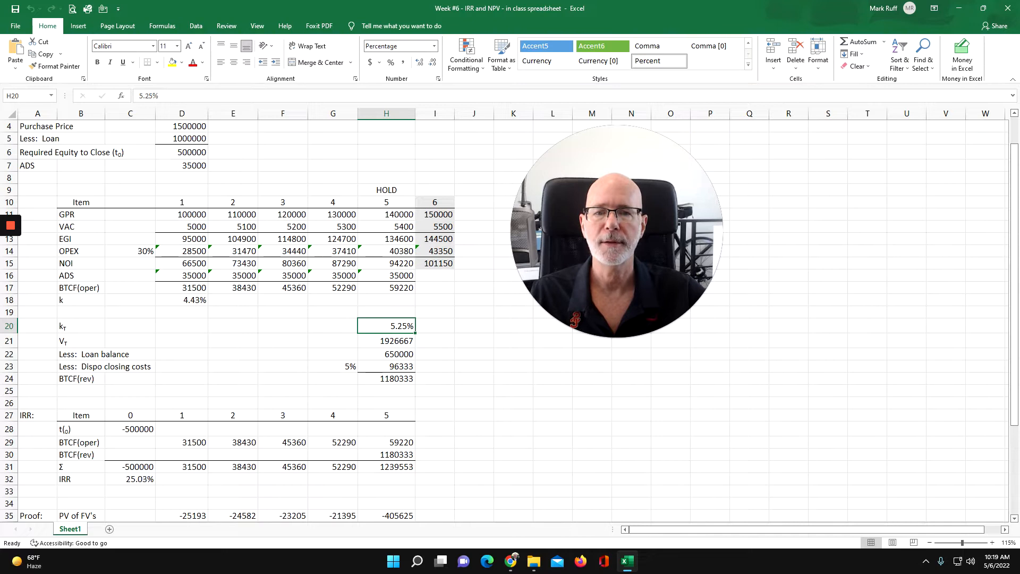
{"action": "left_click", "coordinate": [434, 263]}
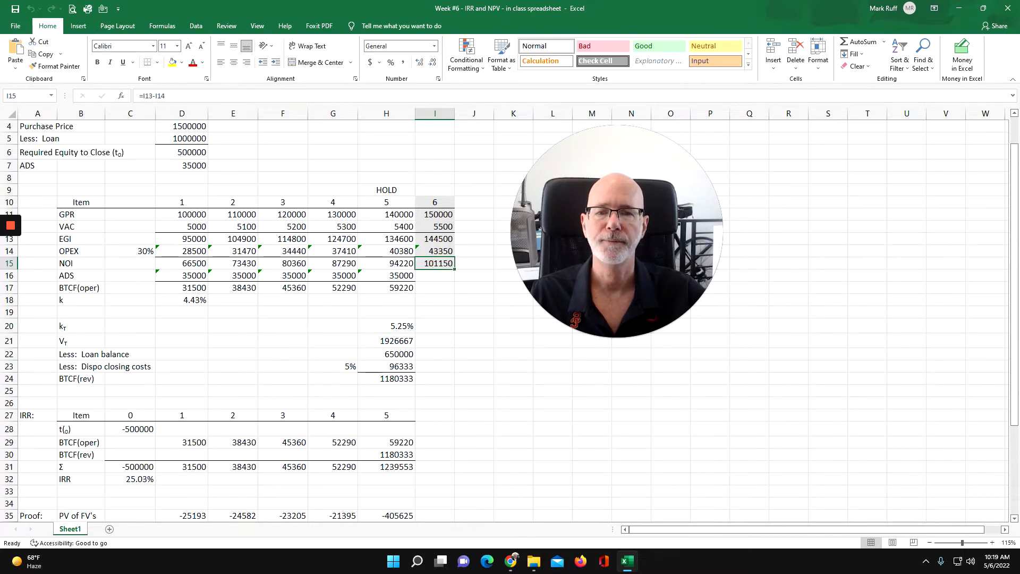
{"action": "left_click", "coordinate": [375, 341]}
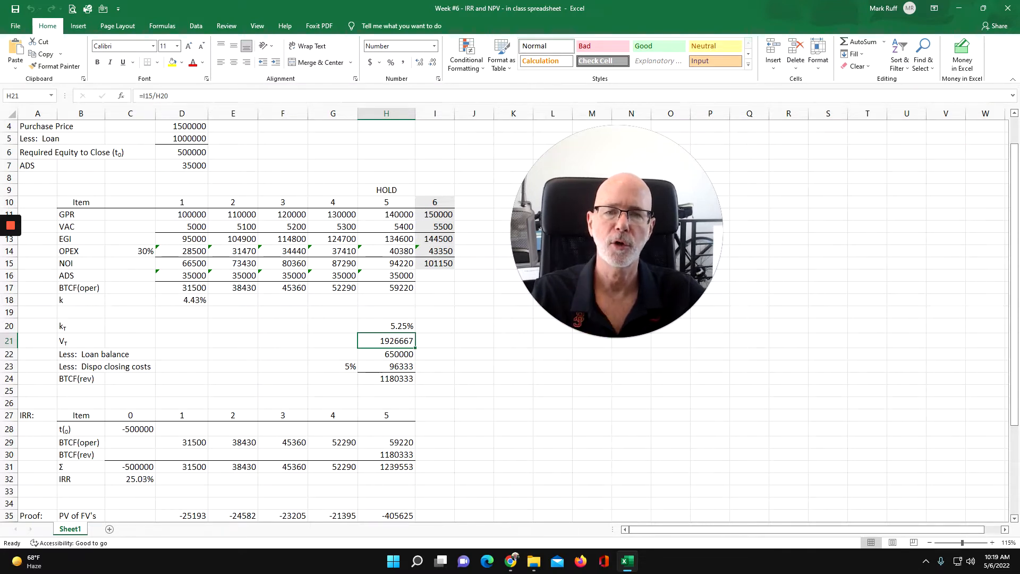
Step: Examine the loan balance in H22 and the disposition closing costs in H23 against the year 5 hold column
{"action": "scroll", "coordinate": [371, 318], "scroll_direction": "down", "scroll_amount": 1}
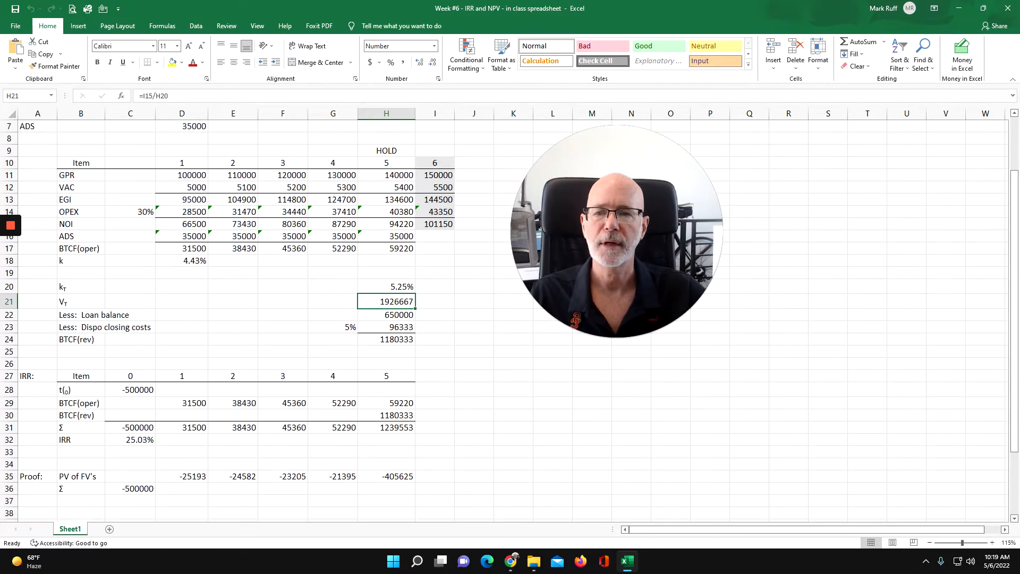
{"action": "left_click", "coordinate": [386, 315]}
{"action": "left_click", "coordinate": [386, 163]}
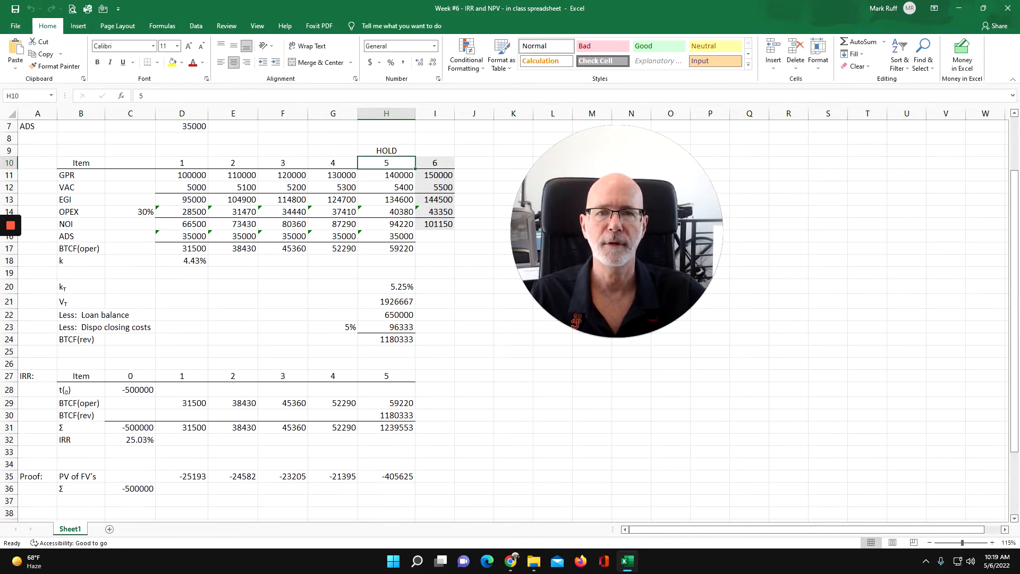
{"action": "left_click", "coordinate": [397, 314]}
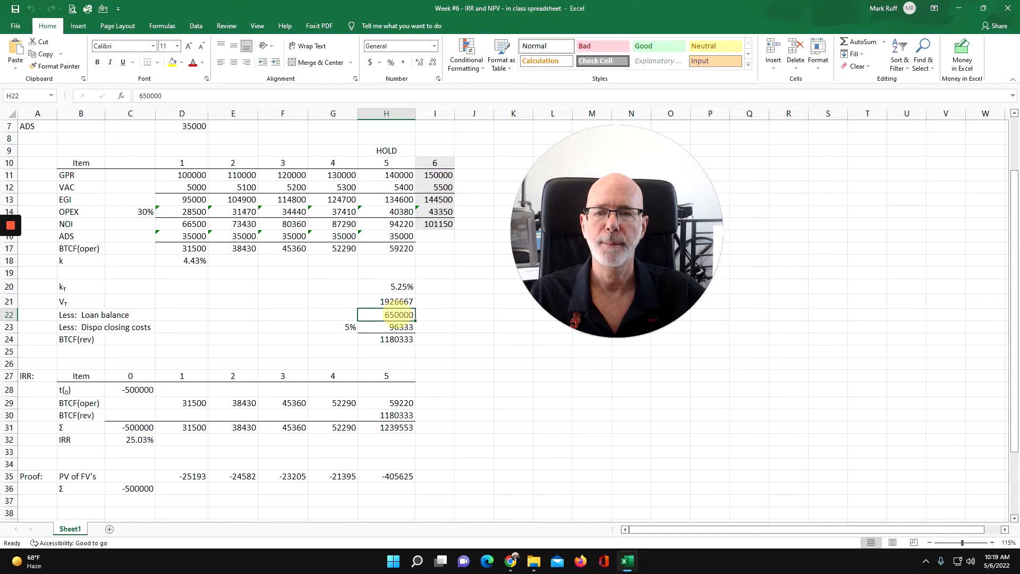
{"action": "scroll", "coordinate": [371, 319], "scroll_direction": "up", "scroll_amount": 2}
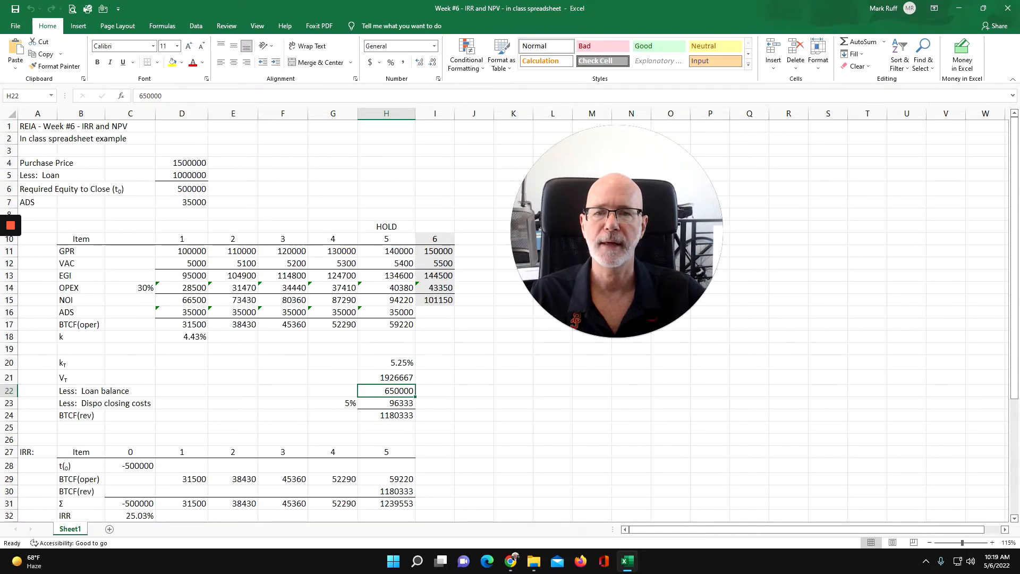
{"action": "scroll", "coordinate": [372, 318], "scroll_direction": "down", "scroll_amount": 2}
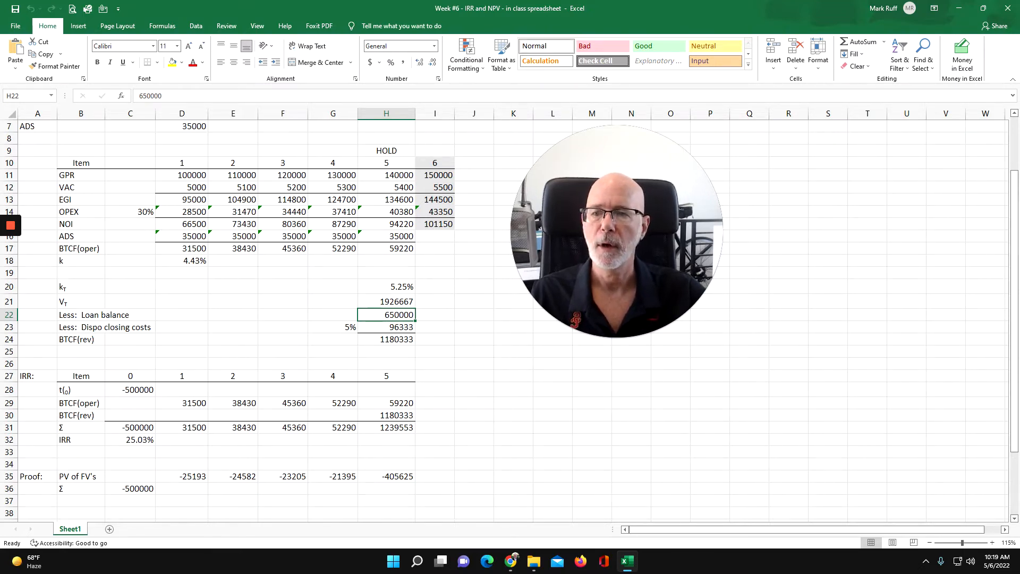
{"action": "left_click", "coordinate": [398, 330]}
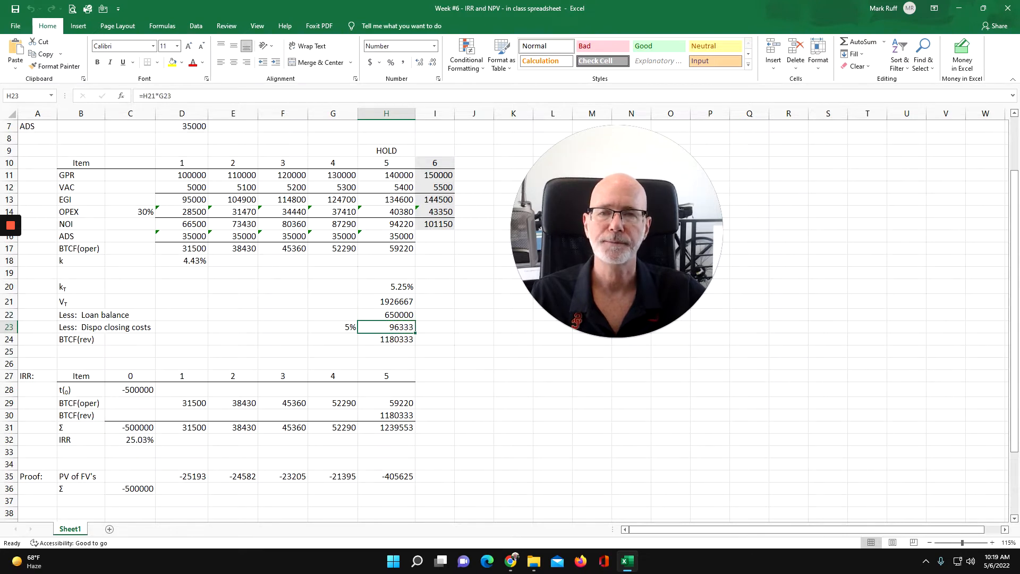
{"action": "left_click", "coordinate": [386, 160]}
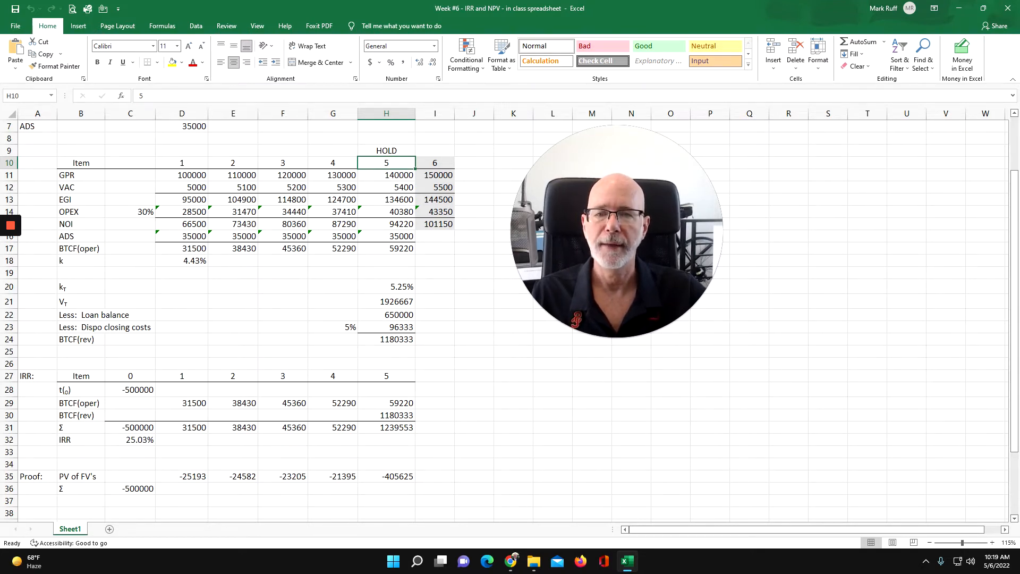
{"action": "left_click", "coordinate": [394, 164]}
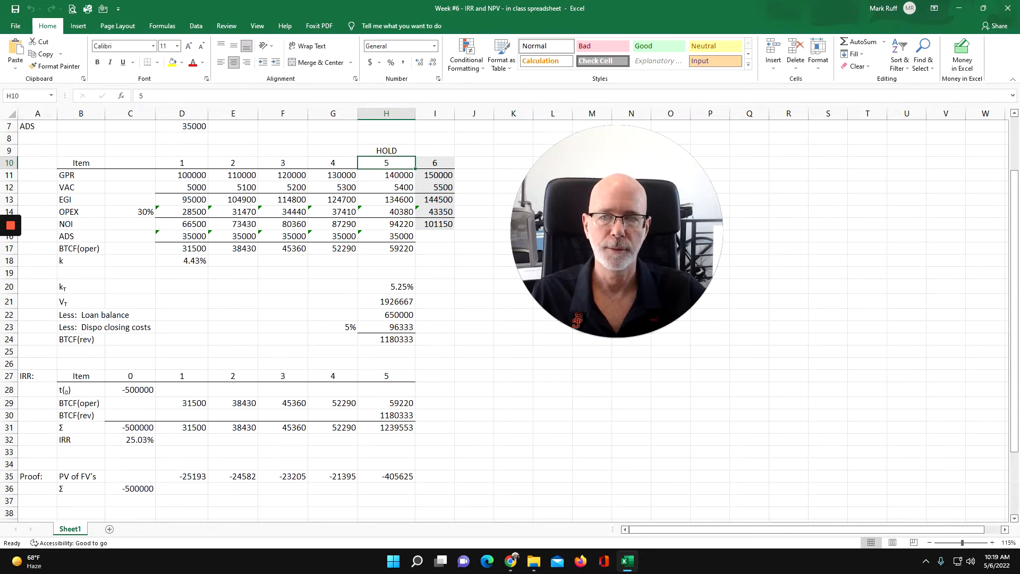
Step: Highlight the year 5 BTCF(rev) amount in H24 with yellow fill
{"action": "left_click", "coordinate": [80, 338]}
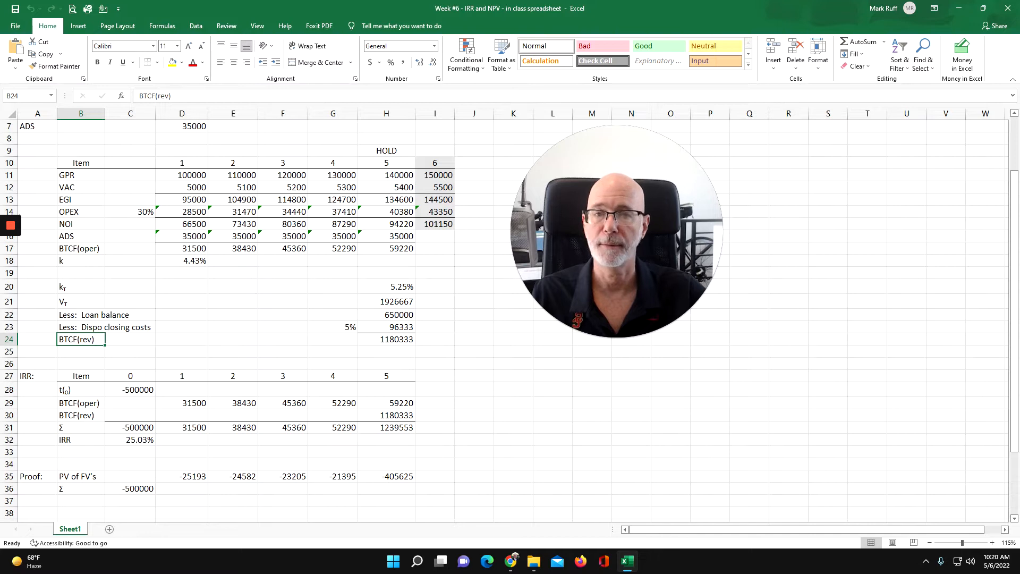
{"action": "left_click", "coordinate": [405, 340]}
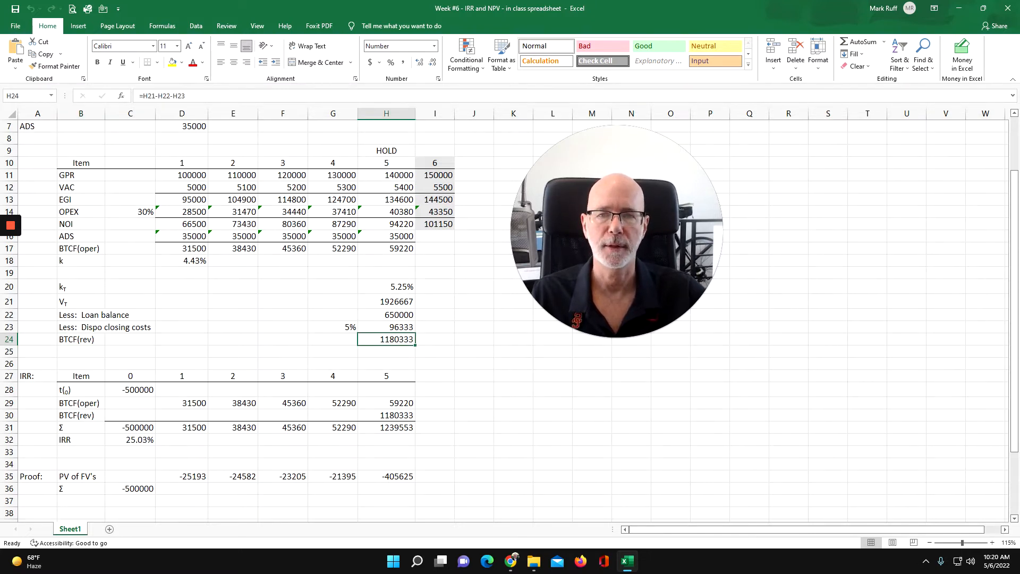
{"action": "scroll", "coordinate": [266, 319], "scroll_direction": "up", "scroll_amount": 2}
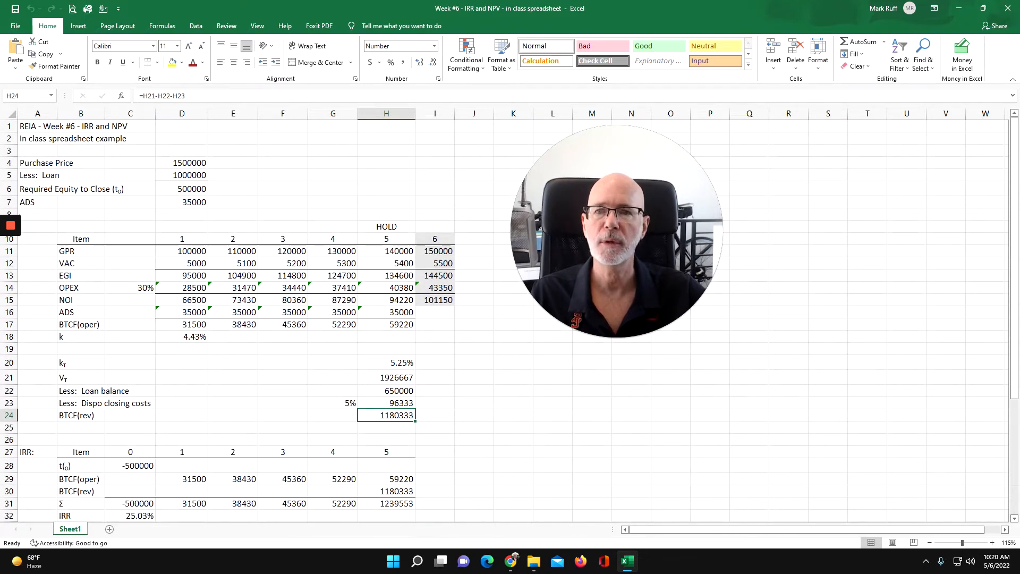
{"action": "left_click", "coordinate": [172, 62]}
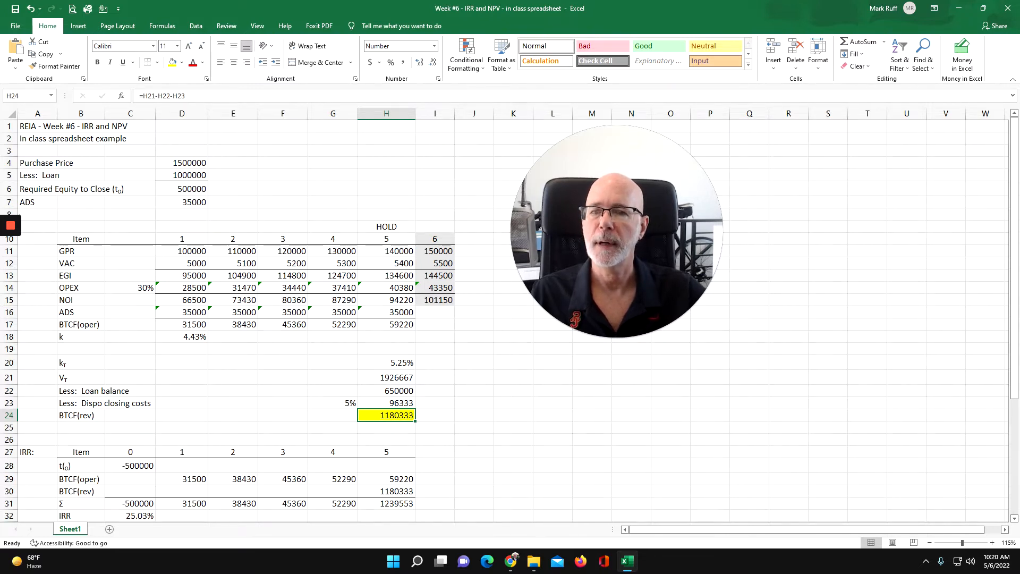
Step: Highlight the required equity to close in D6 with yellow fill and check the t(0) formula in C28 that refers to it
{"action": "left_click", "coordinate": [181, 188]}
{"action": "left_click", "coordinate": [172, 62]}
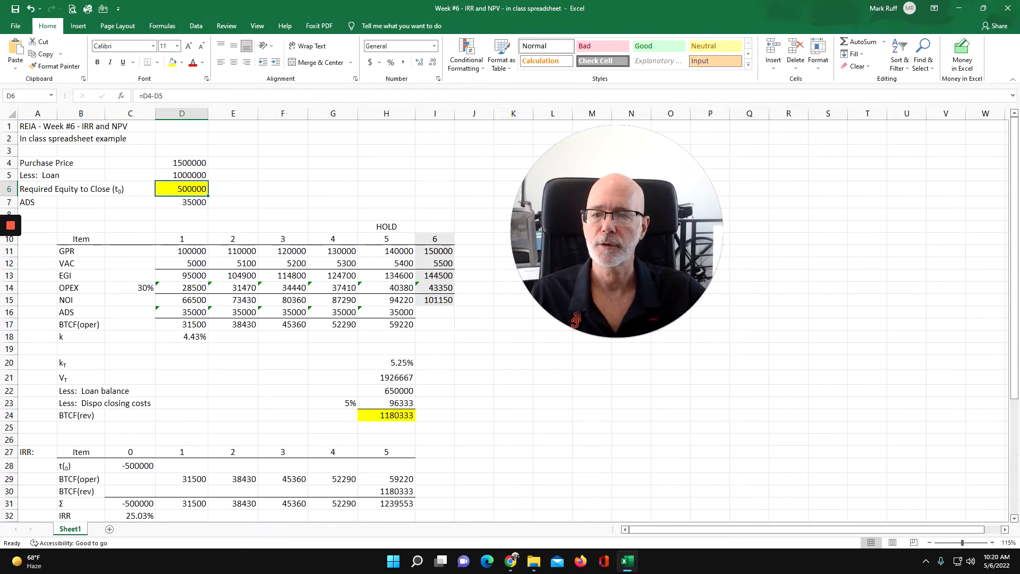
{"action": "left_click", "coordinate": [130, 465]}
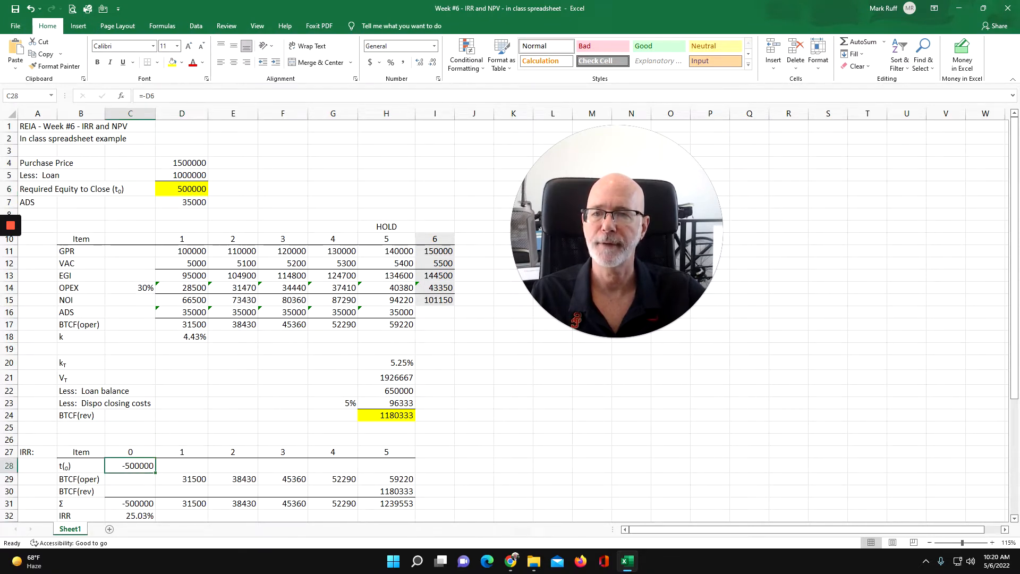
{"action": "left_click", "coordinate": [181, 189]}
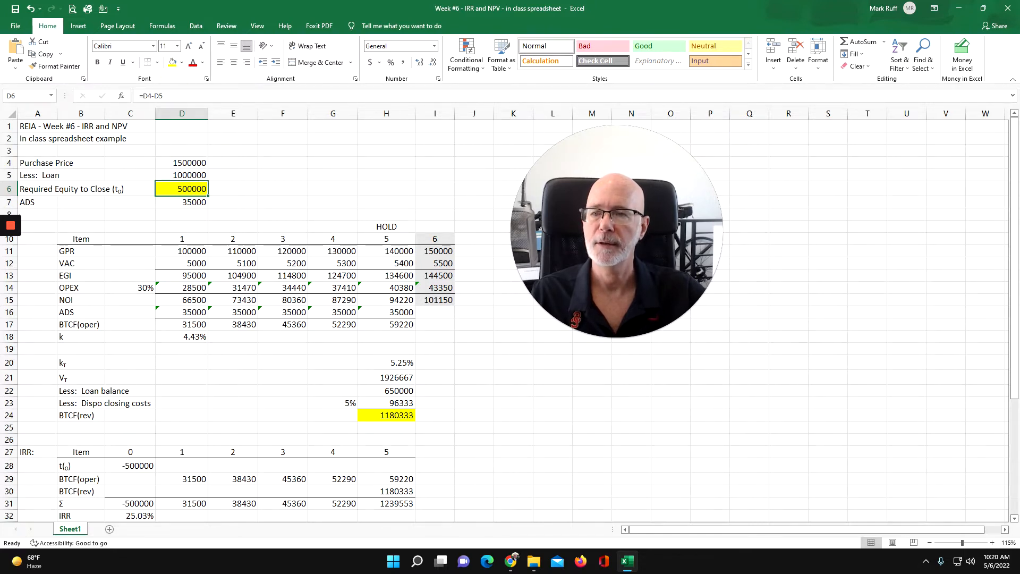
Step: Highlight the BTCF(oper) amounts for years 1 to 5 in D17:H17 with yellow fill
{"action": "left_click_drag", "start_coordinate": [181, 324], "coordinate": [386, 324]}
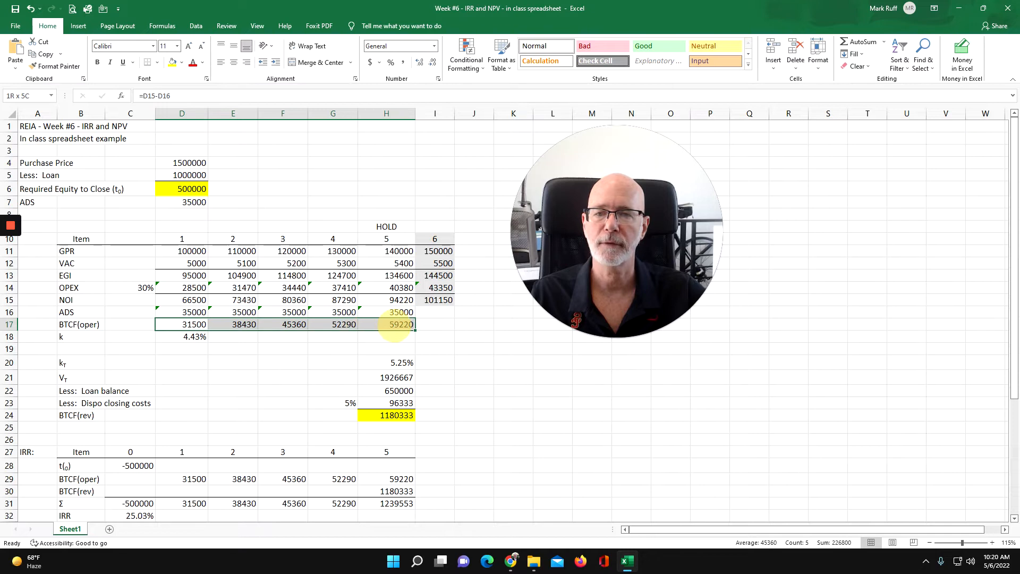
{"action": "left_click", "coordinate": [172, 62]}
{"action": "left_click", "coordinate": [233, 363]}
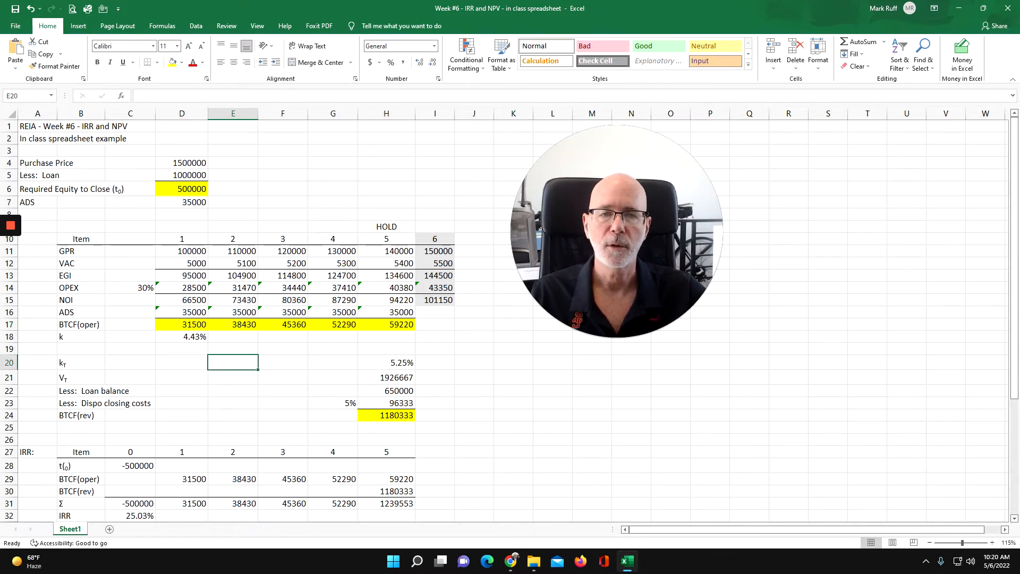
{"action": "left_click", "coordinate": [181, 189]}
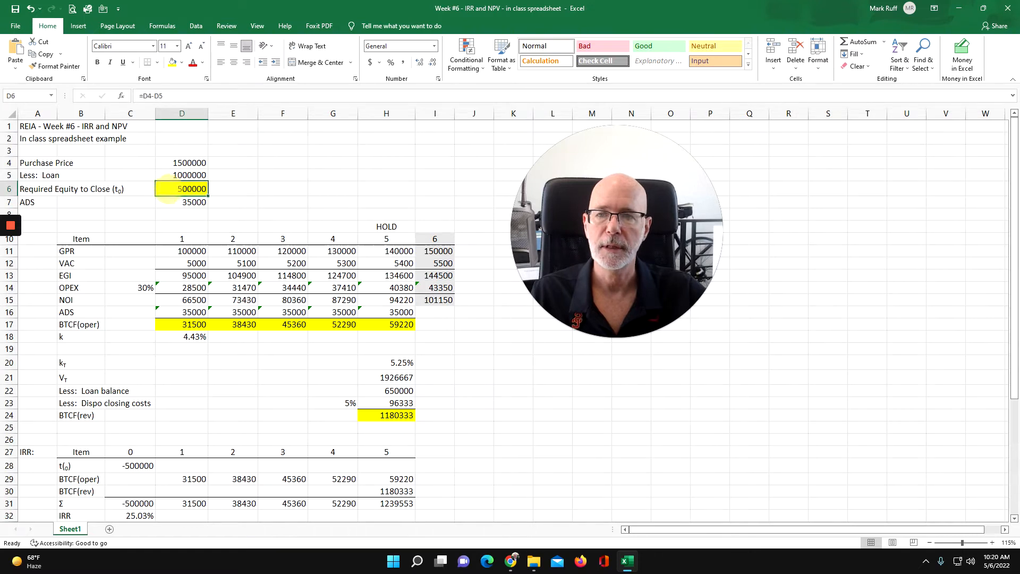
Step: Enter the label VT in I24, beside the highlighted year 5 BTCF(rev) amount
{"action": "left_click_drag", "start_coordinate": [183, 323], "coordinate": [400, 323]}
{"action": "left_click", "coordinate": [400, 322]}
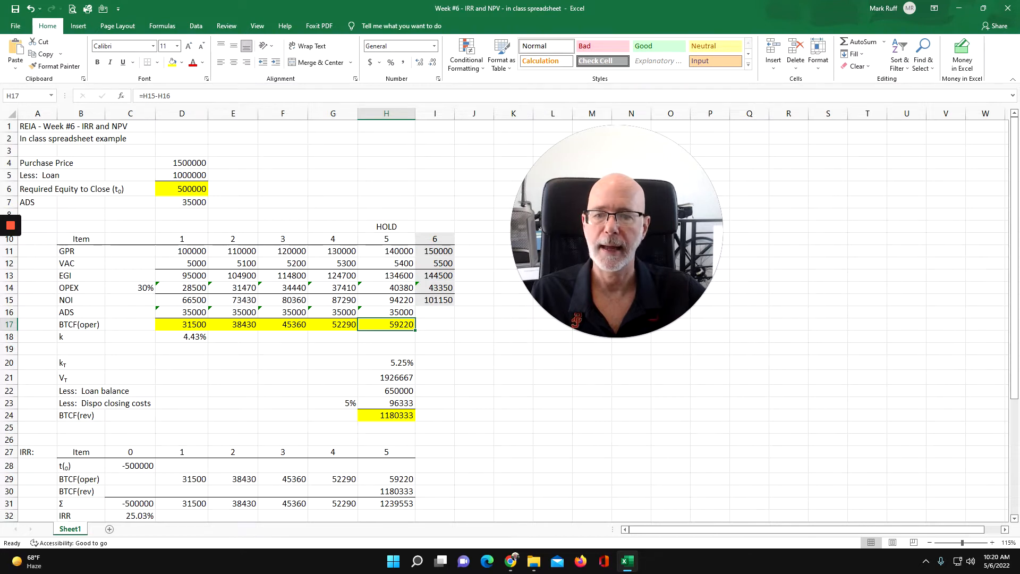
{"action": "left_click", "coordinate": [395, 414]}
{"action": "left_click", "coordinate": [442, 416]}
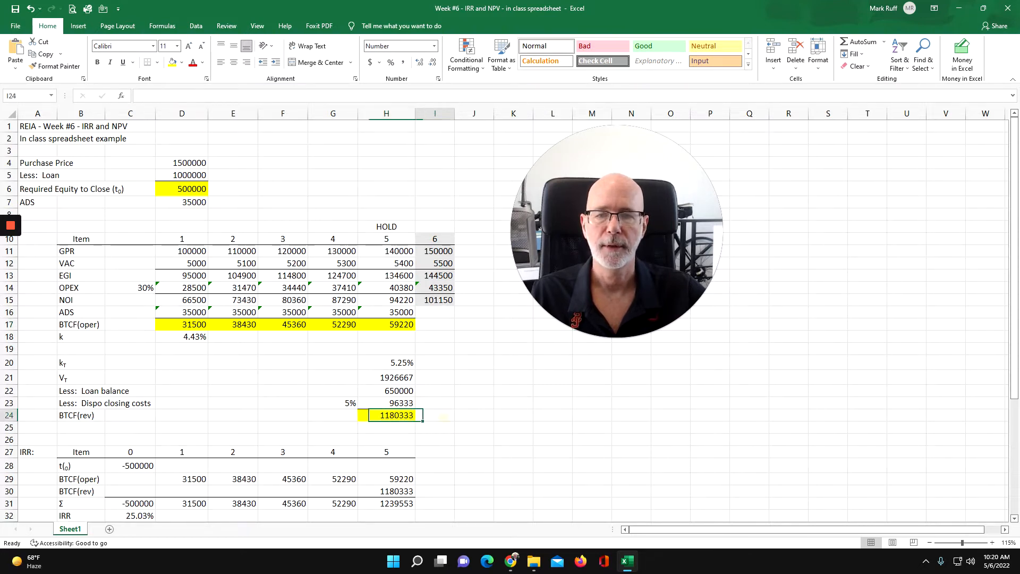
{"action": "type", "text": "V"}
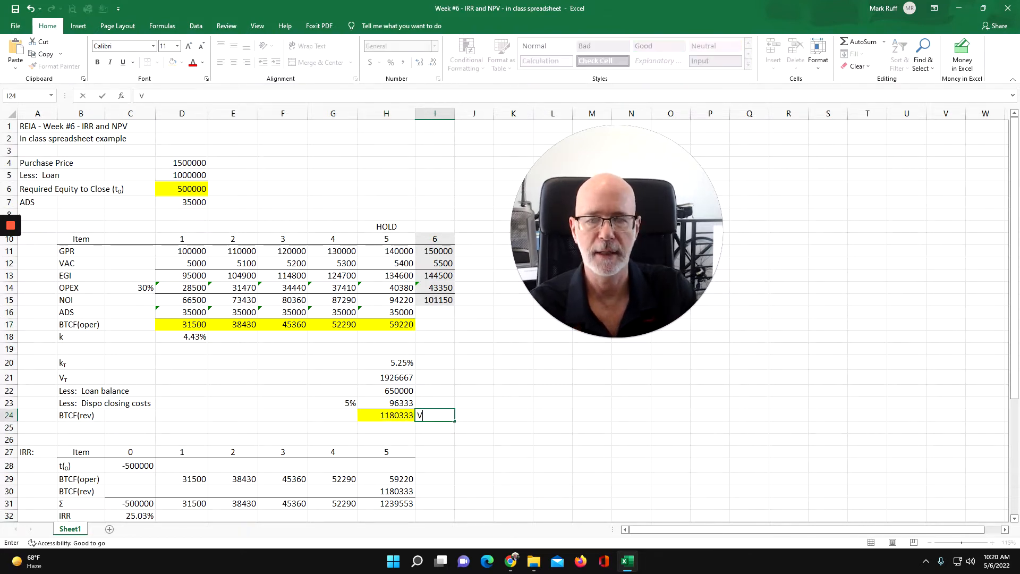
{"action": "type", "text": "T"}
{"action": "key", "text": "Return"}
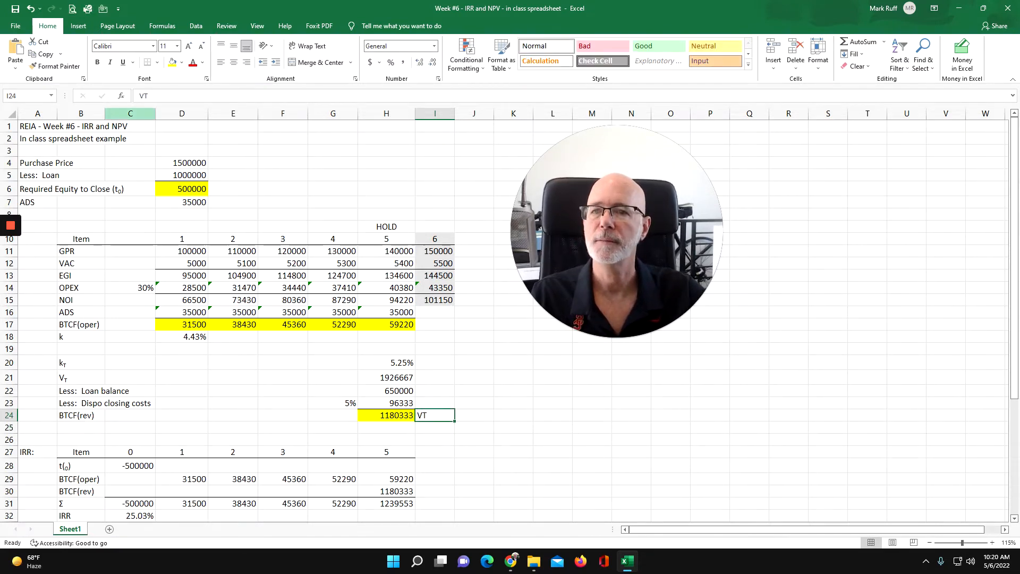
Step: Format only the T of the VT label in I24 as subscript
{"action": "left_click", "coordinate": [147, 95]}
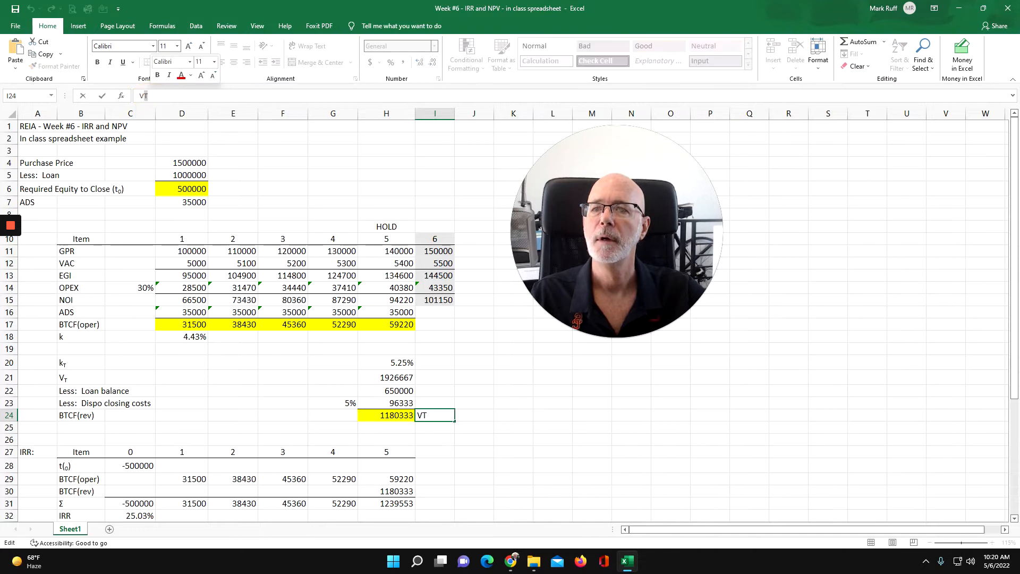
{"action": "left_click", "coordinate": [206, 78]}
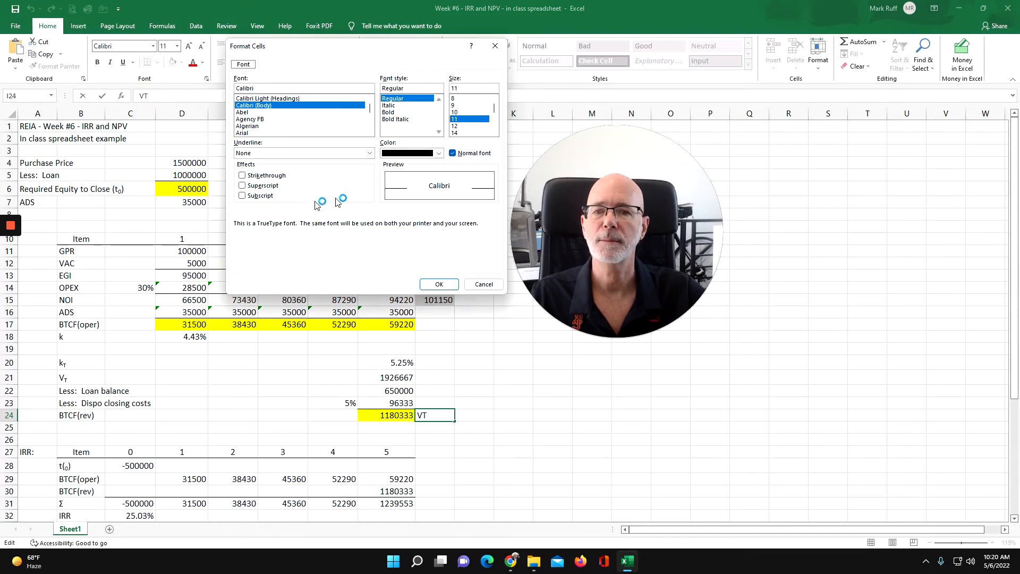
{"action": "left_click", "coordinate": [243, 196]}
{"action": "left_click", "coordinate": [439, 284]}
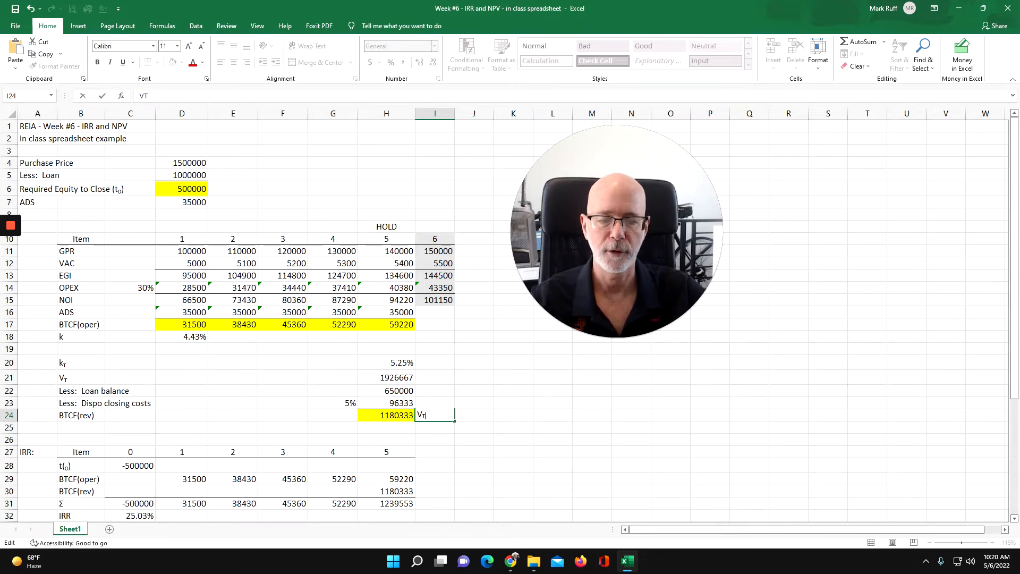
{"action": "left_click", "coordinate": [289, 427]}
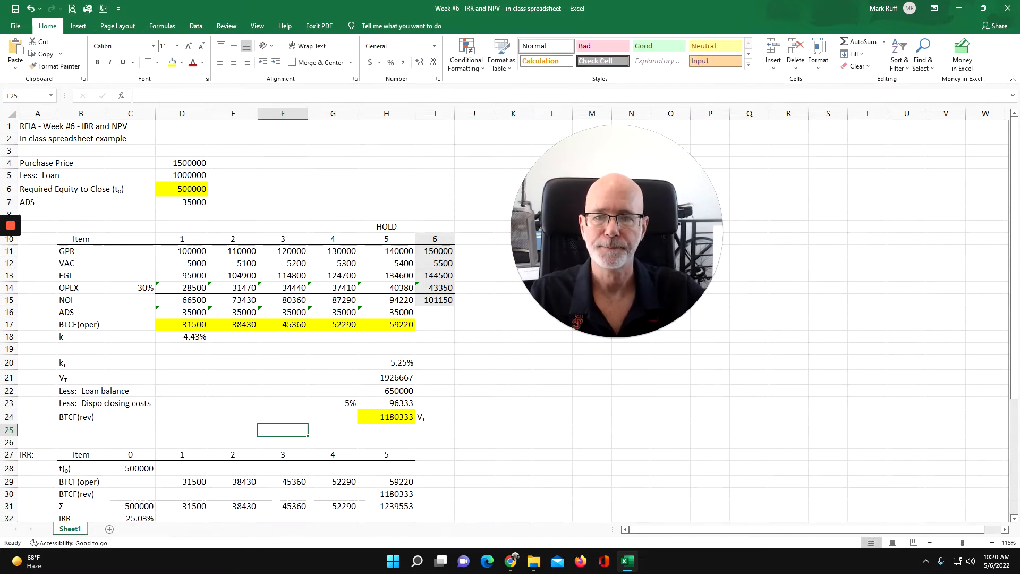
Step: Review the highlighted cash flows in D6, D17:H17 and H24, and the IRR table in B27:H31 that gathers them
{"action": "left_click", "coordinate": [181, 189]}
{"action": "left_click_drag", "start_coordinate": [181, 324], "coordinate": [380, 325]}
{"action": "left_click", "coordinate": [386, 417]}
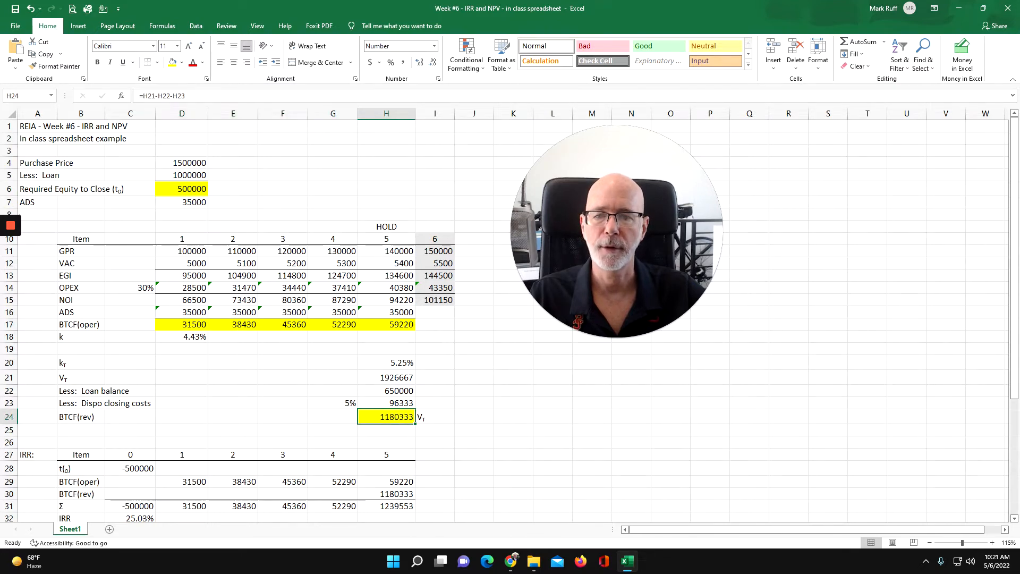
{"action": "scroll", "coordinate": [420, 417], "scroll_direction": "down", "scroll_amount": 5}
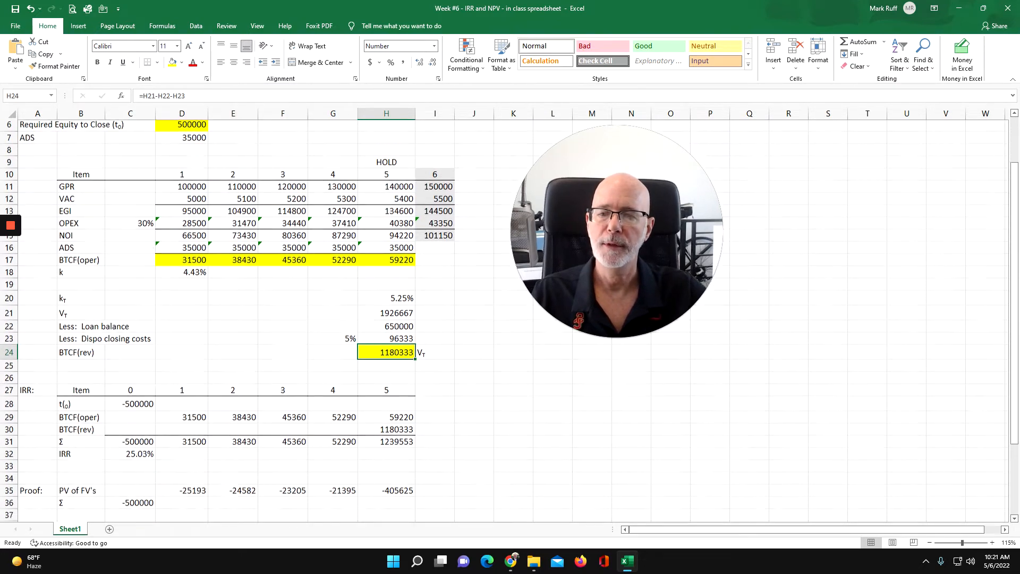
{"action": "left_click_drag", "start_coordinate": [74, 269], "coordinate": [405, 321]}
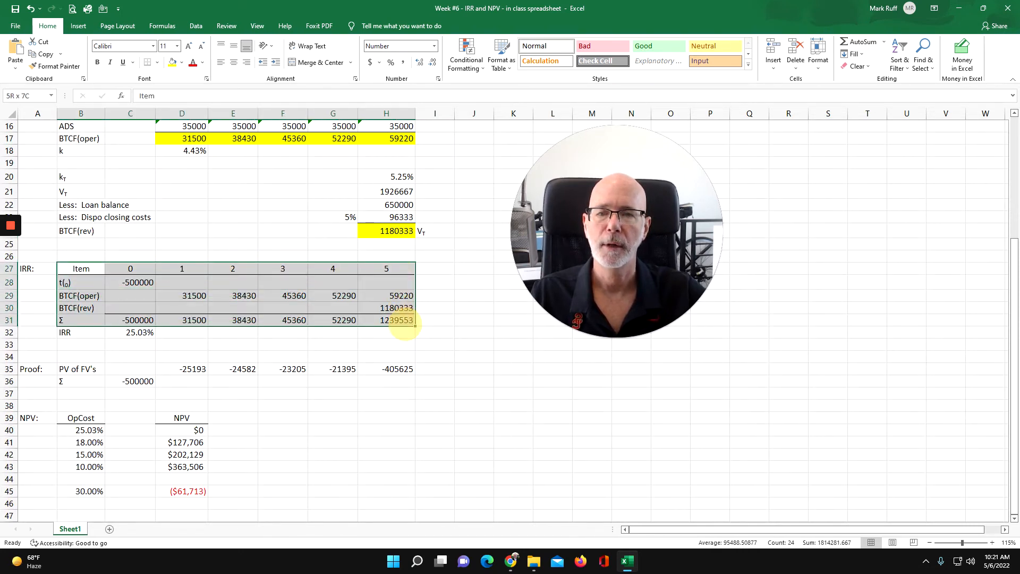
{"action": "left_click", "coordinate": [393, 295]}
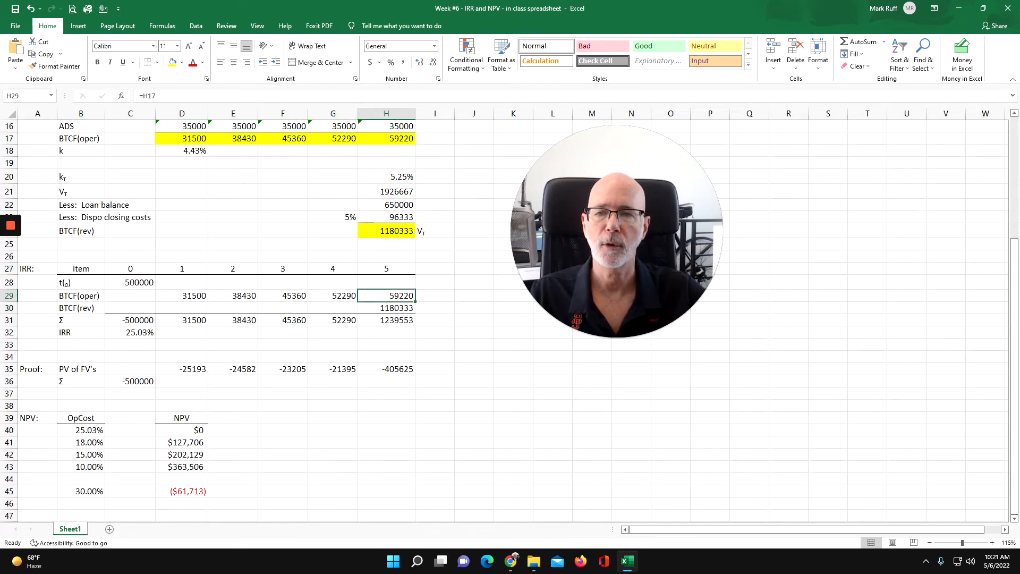
Step: Trace the t(0) amount in C28 back to the required equity to close in D6
{"action": "left_click", "coordinate": [126, 282]}
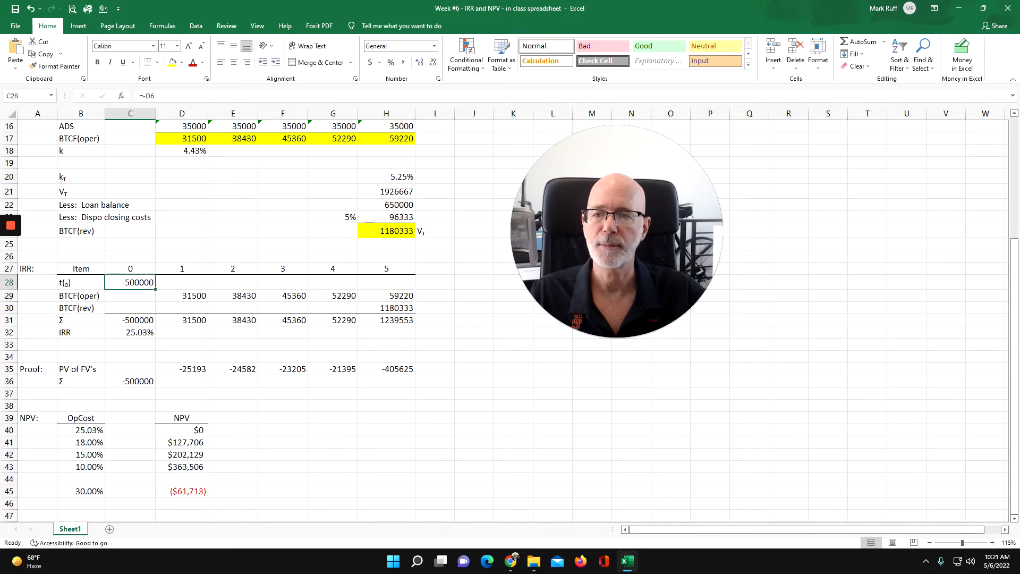
{"action": "scroll", "coordinate": [265, 266], "scroll_direction": "up", "scroll_amount": 5}
{"action": "left_click", "coordinate": [182, 189]}
Step: Compare the IRR table's years and BTCF(oper) amounts in D27:H27 and D29:H29 with the source rows D10:H10 and D17:H17
{"action": "scroll", "coordinate": [182, 189], "scroll_direction": "down", "scroll_amount": 4}
{"action": "left_click_drag", "start_coordinate": [182, 332], "coordinate": [404, 332]}
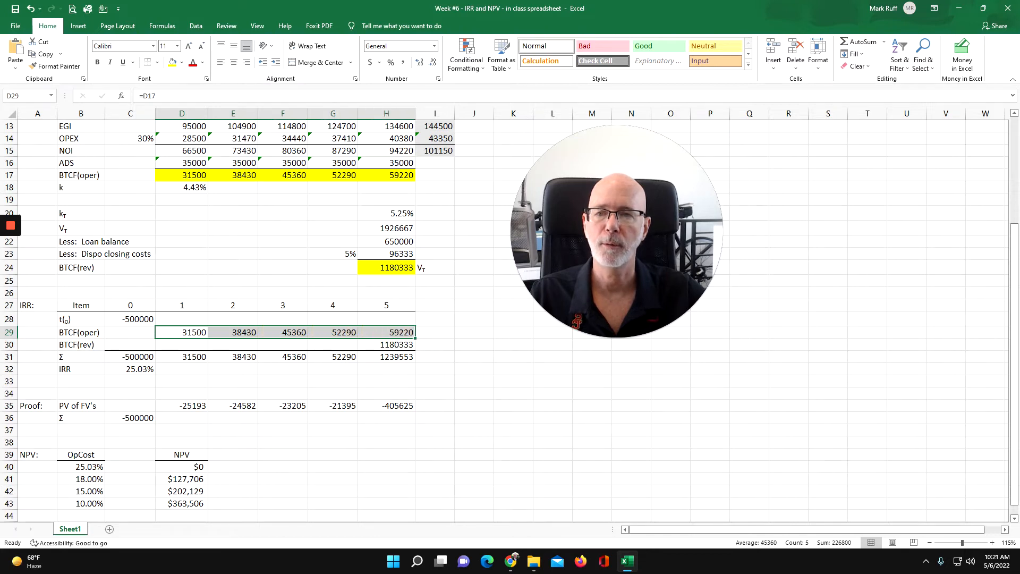
{"action": "left_click_drag", "start_coordinate": [181, 175], "coordinate": [404, 176]}
{"action": "scroll", "coordinate": [404, 176], "scroll_direction": "up", "scroll_amount": 2}
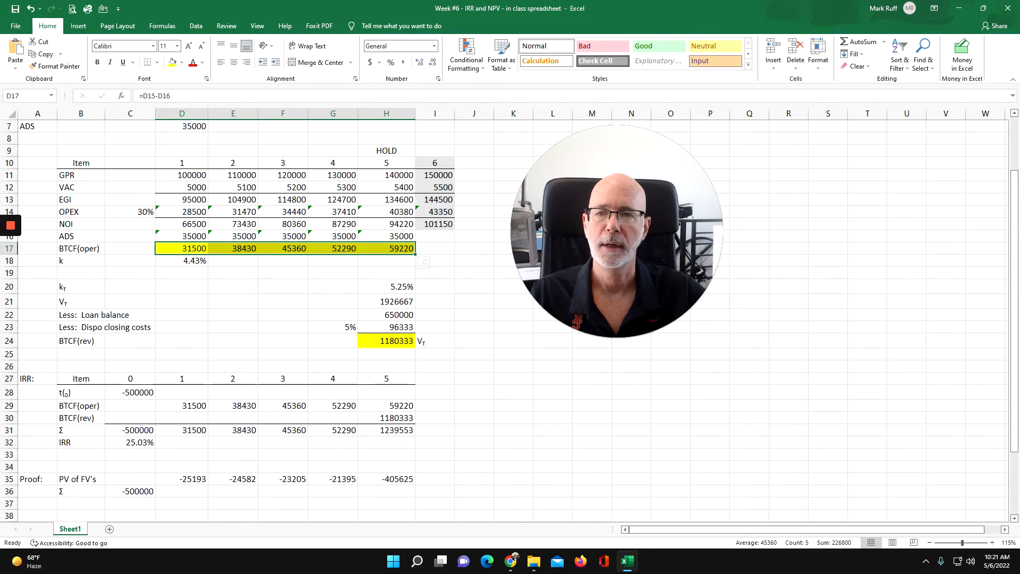
{"action": "left_click_drag", "start_coordinate": [181, 163], "coordinate": [391, 159]}
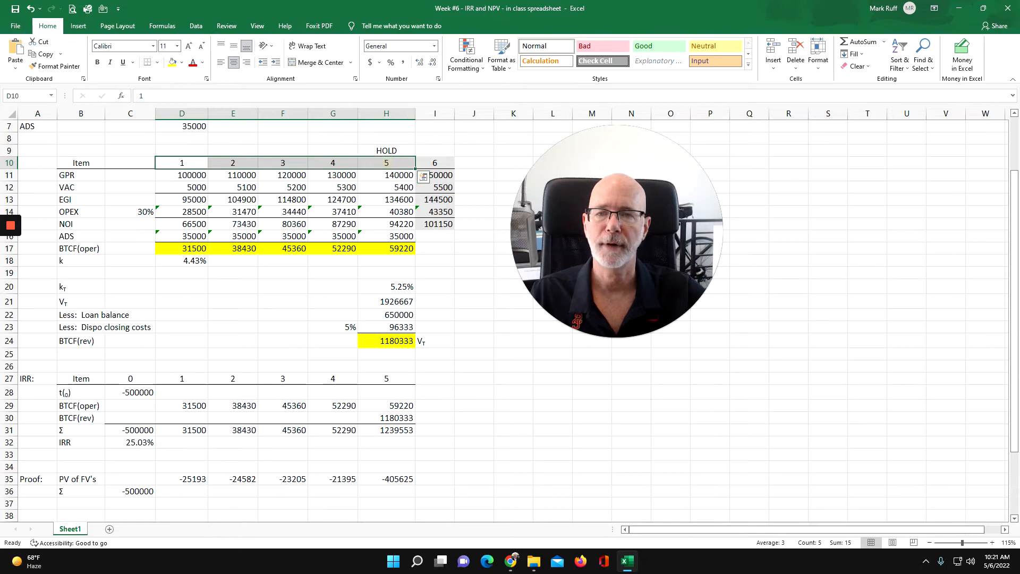
{"action": "left_click_drag", "start_coordinate": [182, 378], "coordinate": [386, 378]}
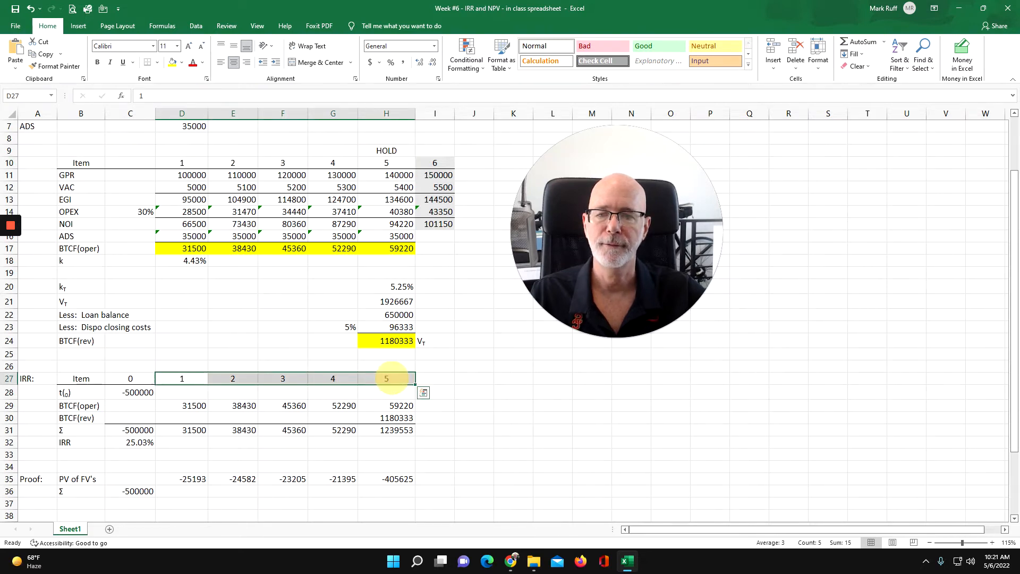
{"action": "left_click_drag", "start_coordinate": [181, 248], "coordinate": [386, 248]}
{"action": "scroll", "coordinate": [510, 319], "scroll_direction": "down", "scroll_amount": 1}
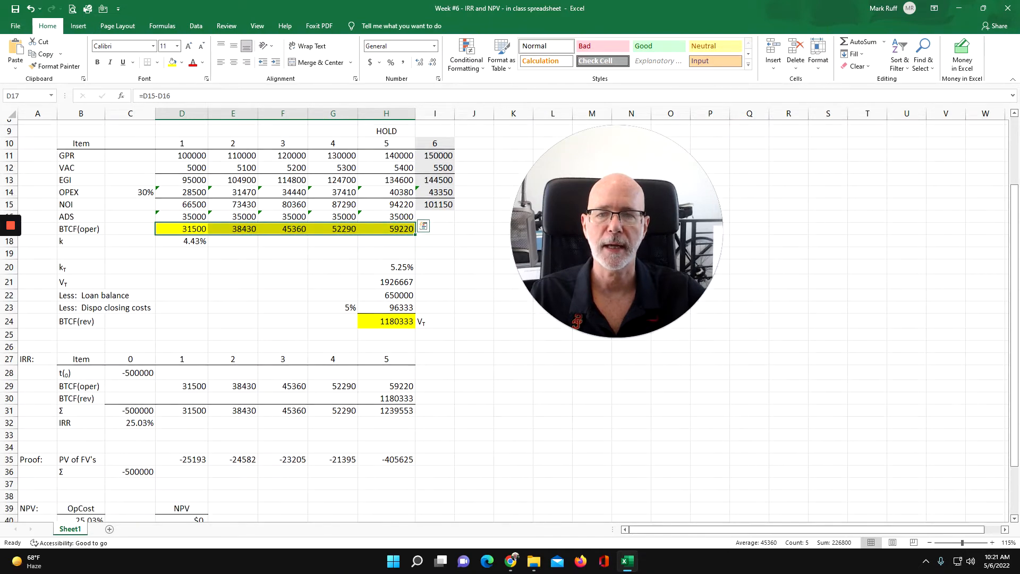
{"action": "scroll", "coordinate": [510, 319], "scroll_direction": "down", "scroll_amount": 2}
{"action": "left_click_drag", "start_coordinate": [182, 294], "coordinate": [386, 295]}
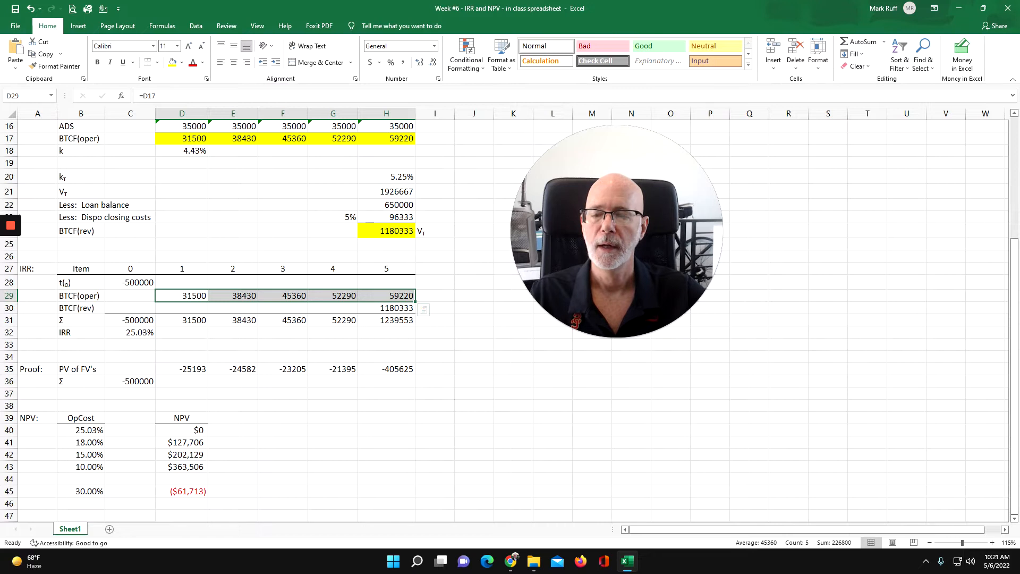
Step: Examine the IRR table's year 5 total in H31, the BTCF(rev) link from H30 to H24, and the t(0) outflow in C28
{"action": "left_click_drag", "start_coordinate": [80, 268], "coordinate": [386, 320]}
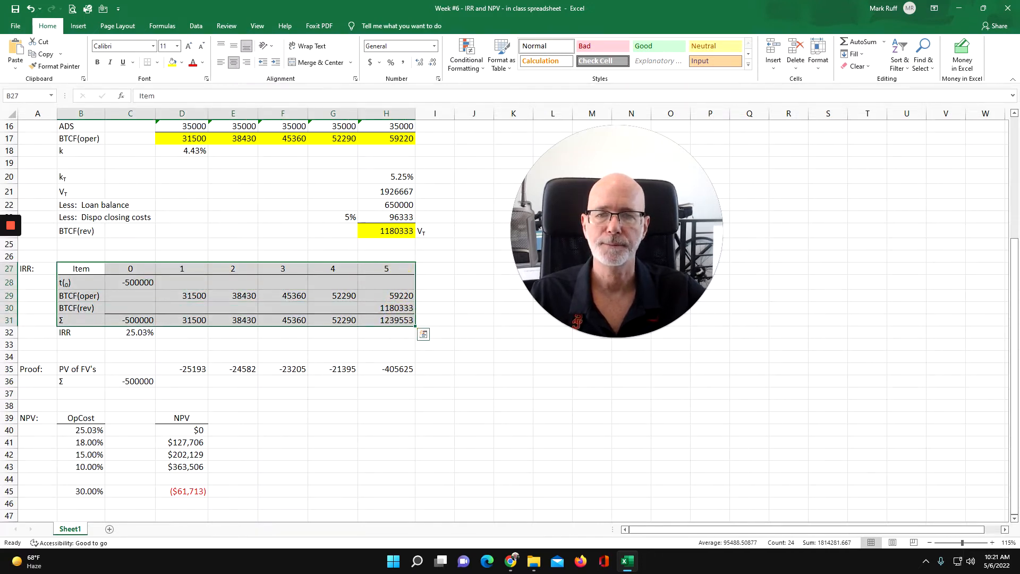
{"action": "left_click", "coordinate": [402, 320]}
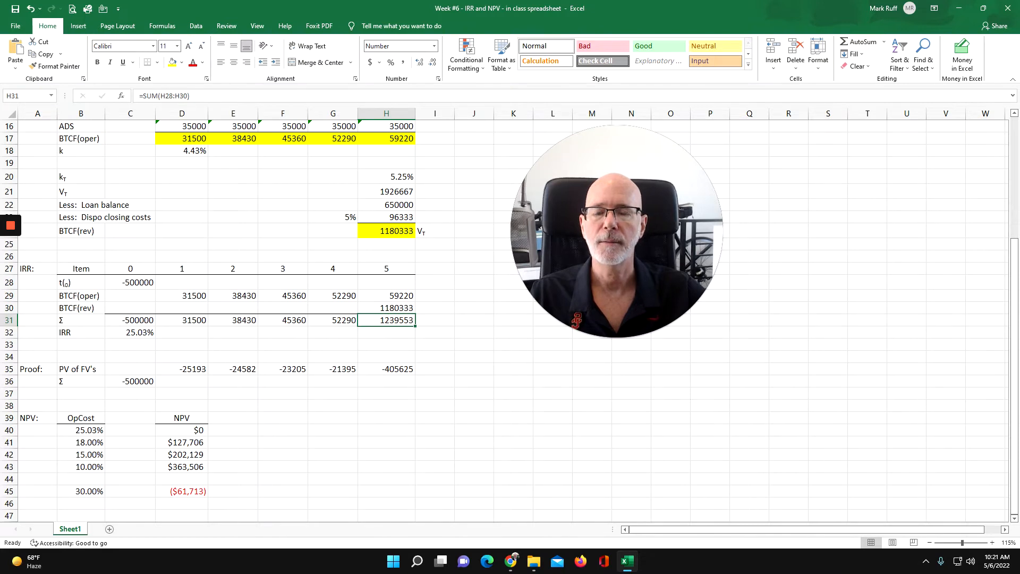
{"action": "left_click", "coordinate": [79, 231]}
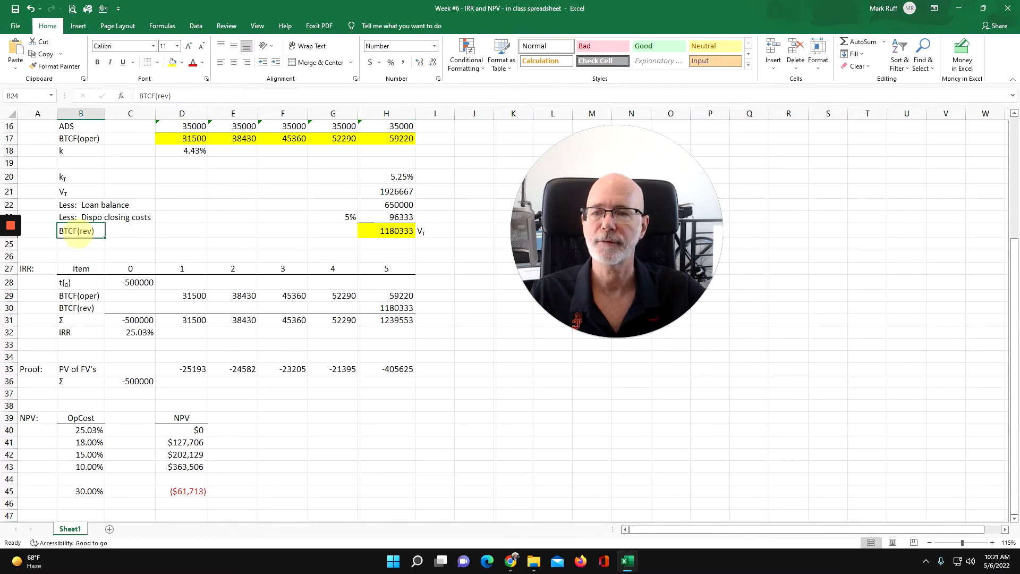
{"action": "left_click", "coordinate": [386, 231]}
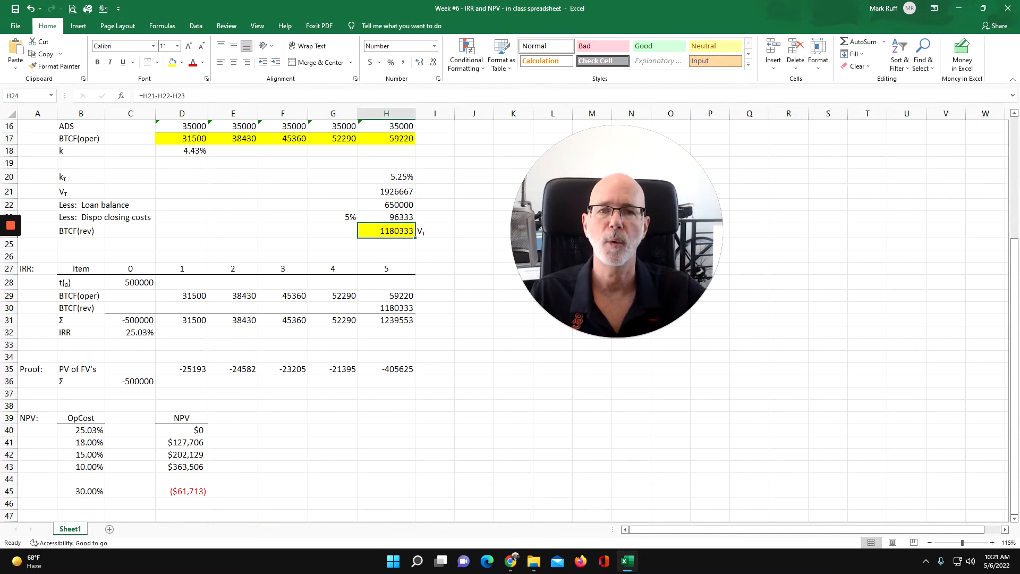
{"action": "left_click", "coordinate": [390, 308]}
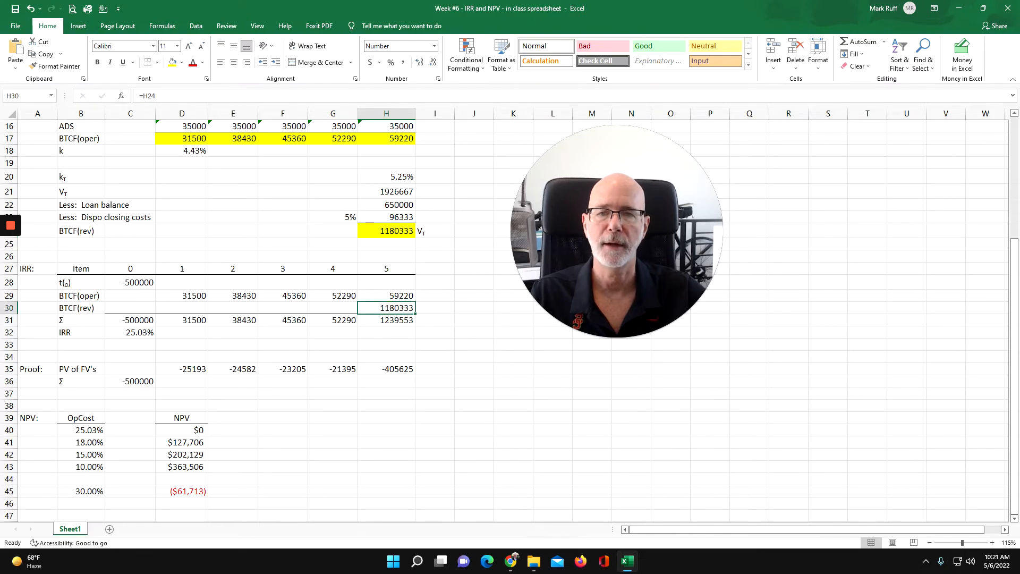
{"action": "left_click_drag", "start_coordinate": [182, 268], "coordinate": [393, 320]}
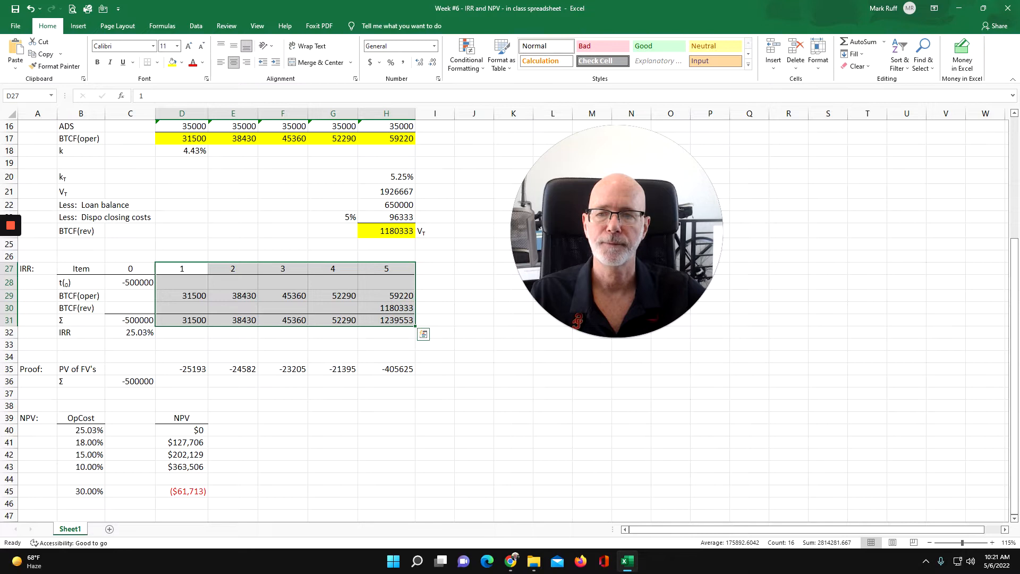
{"action": "left_click", "coordinate": [131, 283]}
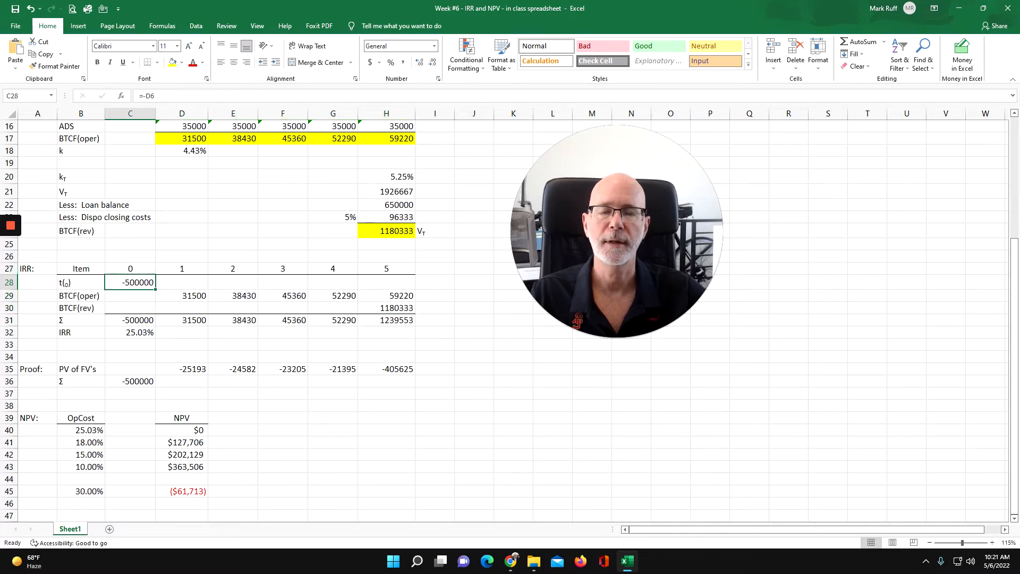
Step: Clear the IRR formula from C32
{"action": "left_click", "coordinate": [131, 332]}
{"action": "key", "text": "Delete"}
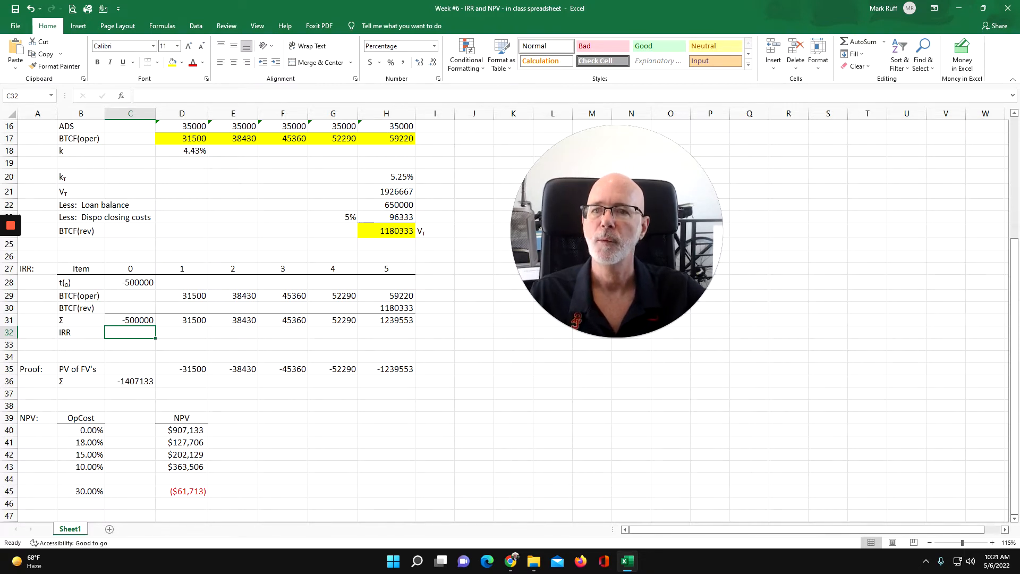
{"action": "left_click", "coordinate": [162, 26]}
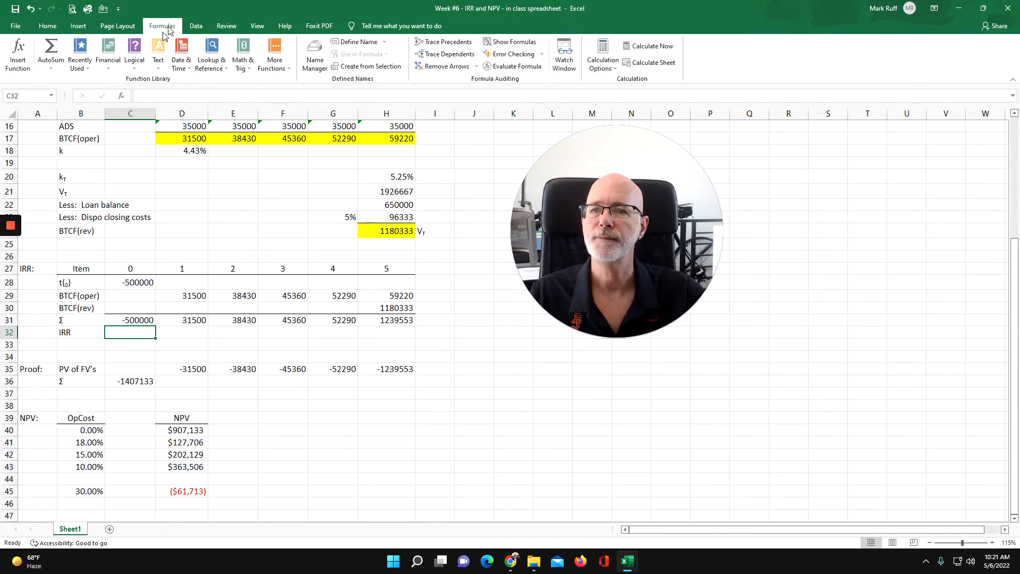
{"action": "left_click", "coordinate": [75, 66]}
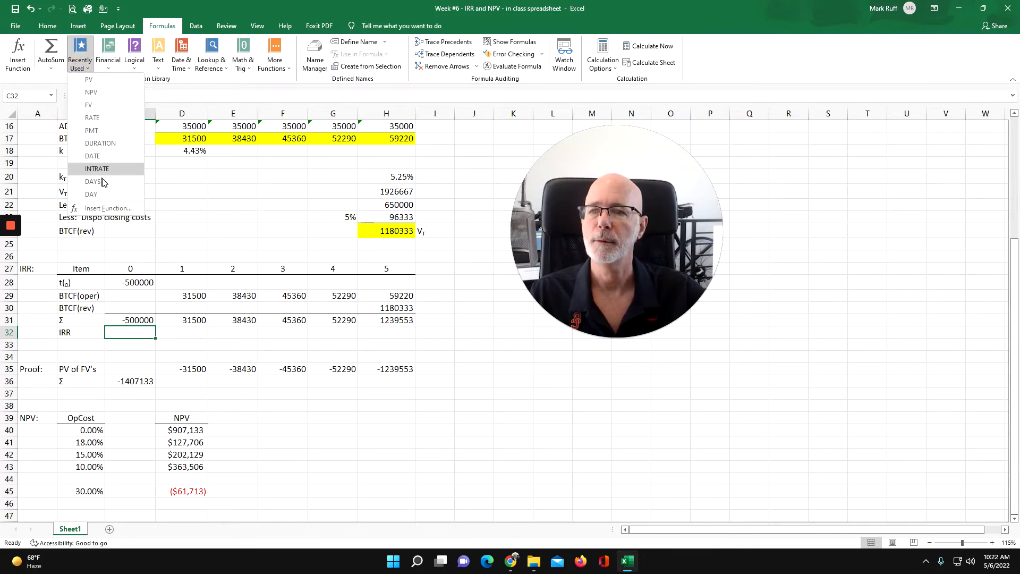
{"action": "left_click", "coordinate": [253, 357]}
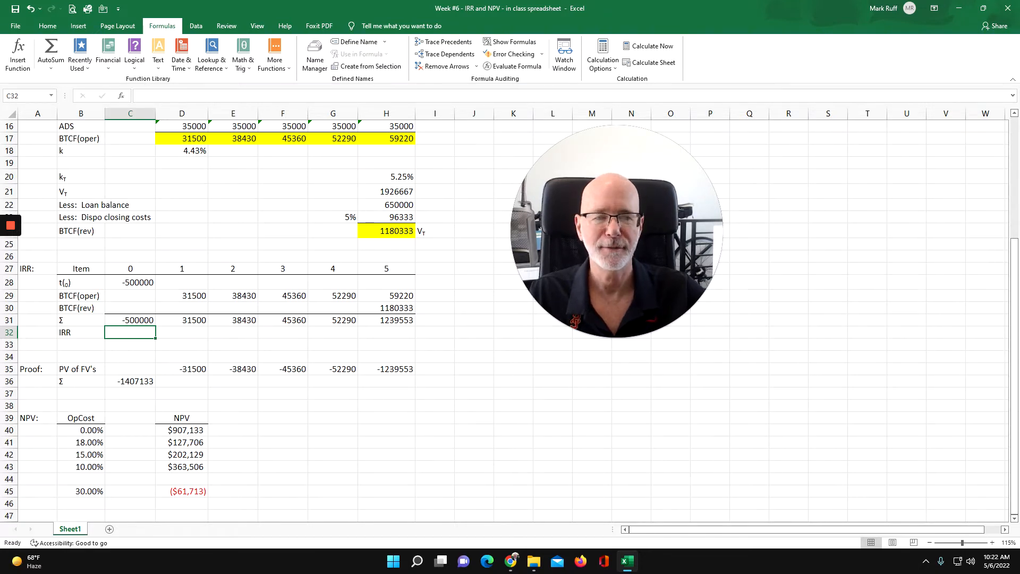
Step: Calculate the IRR in C32 with =IRR(C31:H31) over the summed cash flows and check the entered formula
{"action": "type", "text": "=irr("}
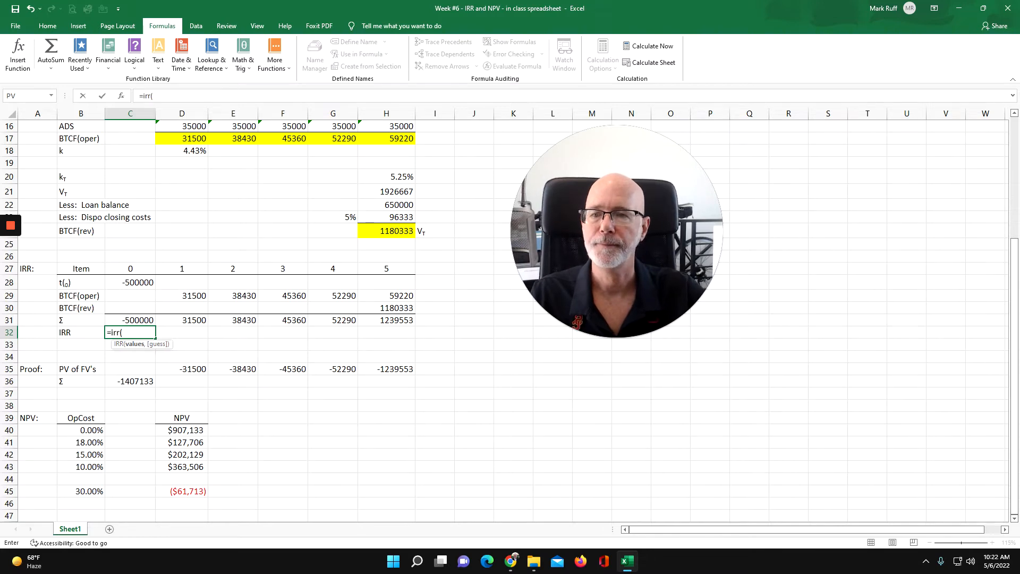
{"action": "left_click_drag", "start_coordinate": [132, 320], "coordinate": [396, 321]}
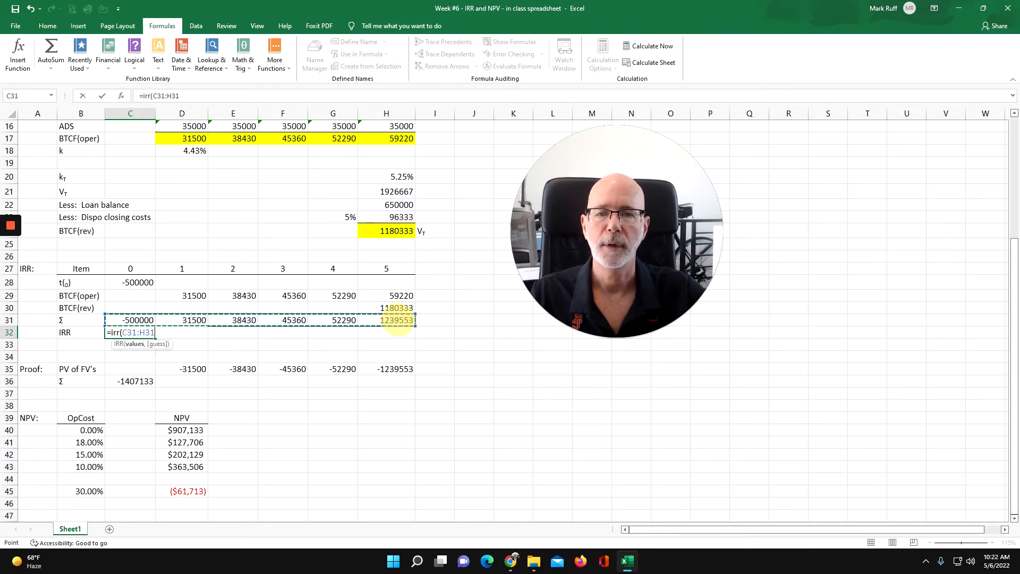
{"action": "type", "text": ")"}
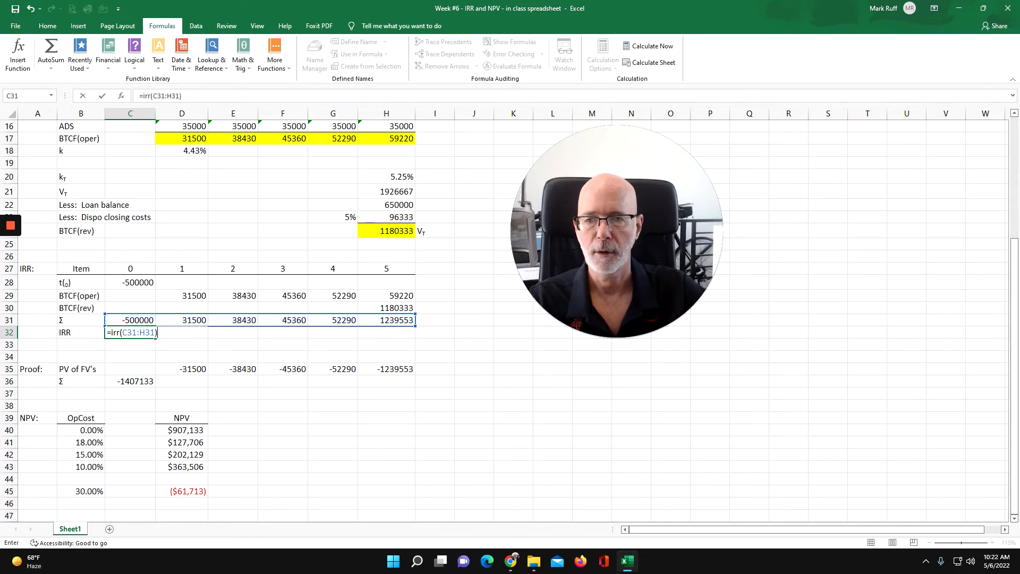
{"action": "key", "text": "Return"}
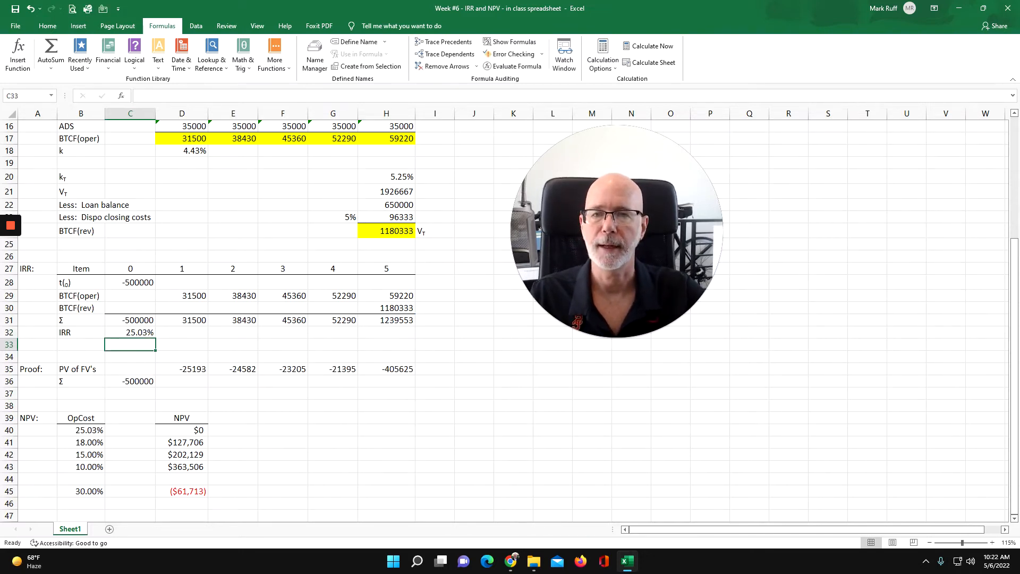
{"action": "left_click", "coordinate": [130, 333]}
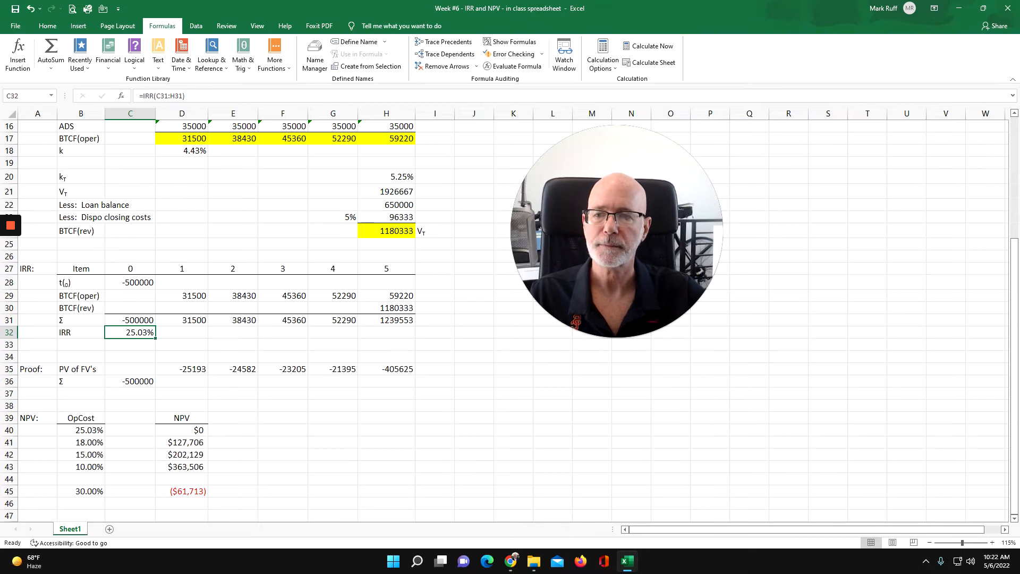
Step: Match each yearly cash flow total in D31:H31 with its year number in D27:H27 of the IRR table
{"action": "scroll", "coordinate": [509, 320], "scroll_direction": "down", "scroll_amount": 1}
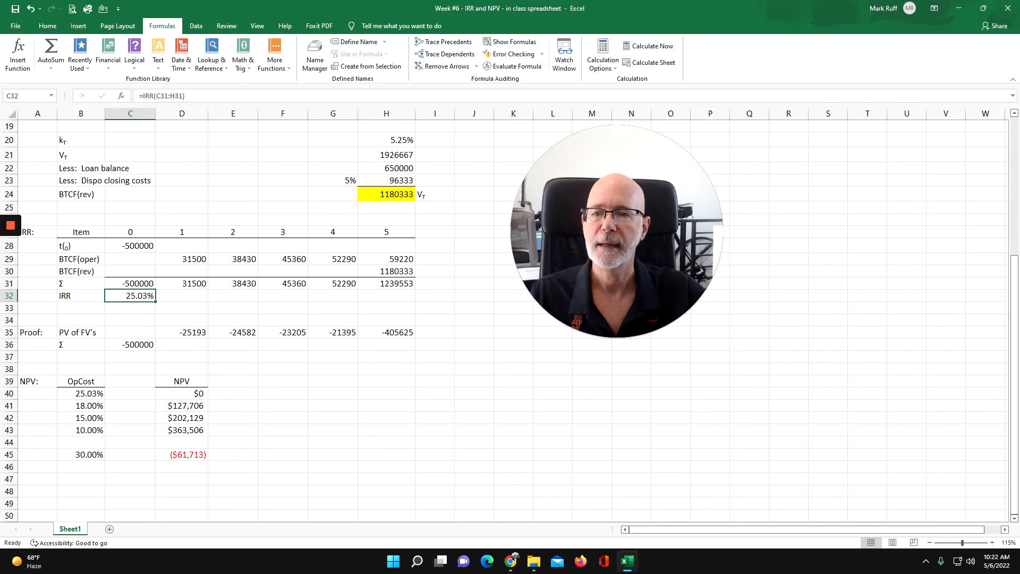
{"action": "left_click", "coordinate": [182, 332]}
{"action": "left_click", "coordinate": [185, 284]}
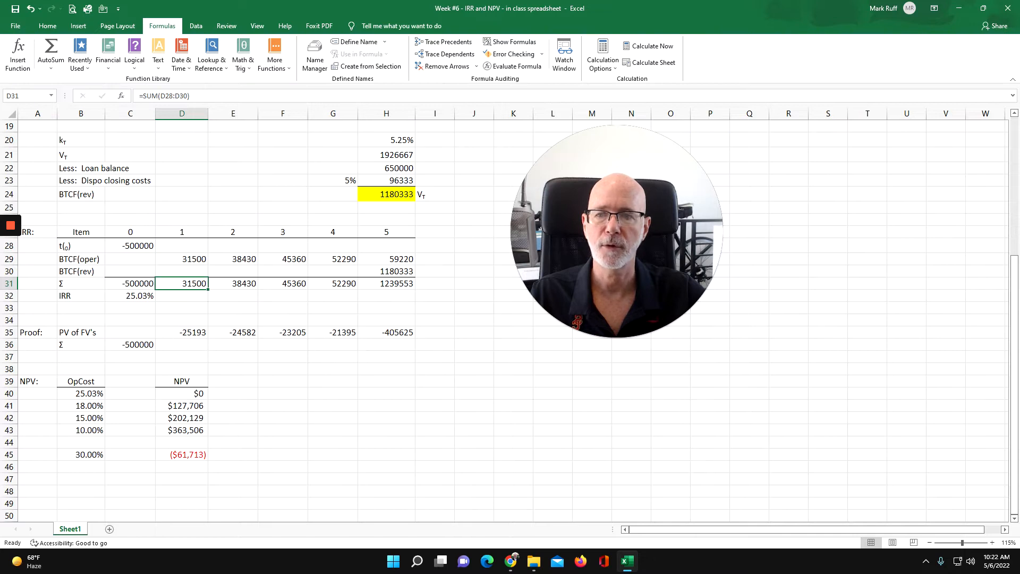
{"action": "left_click", "coordinate": [181, 233]}
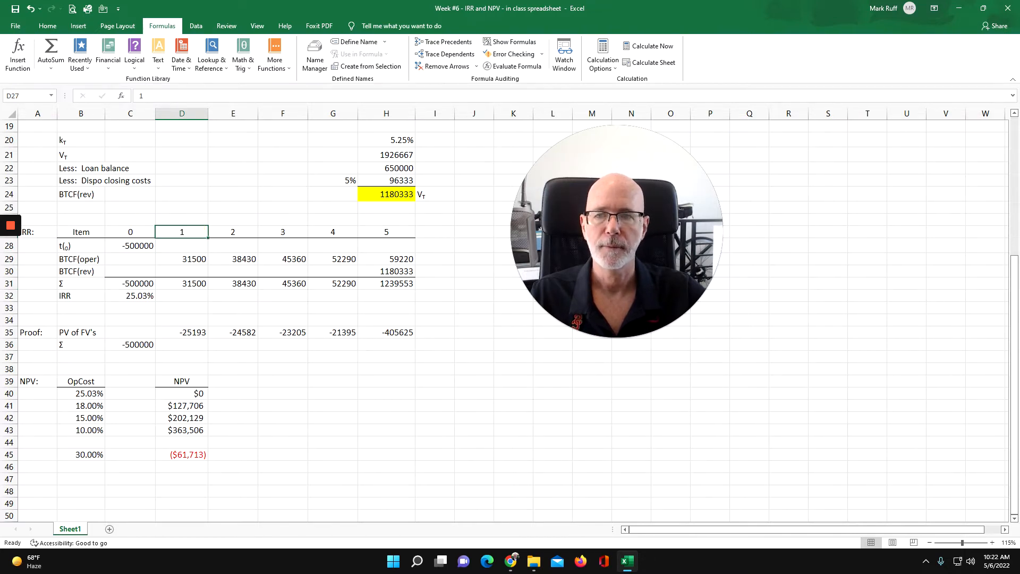
{"action": "left_click", "coordinate": [233, 283]}
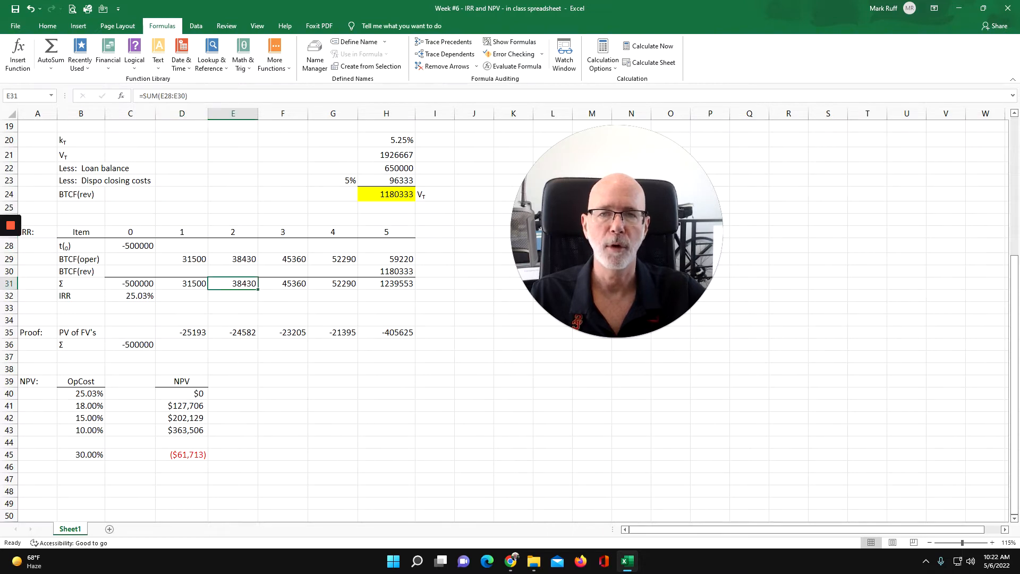
{"action": "left_click", "coordinate": [232, 232]}
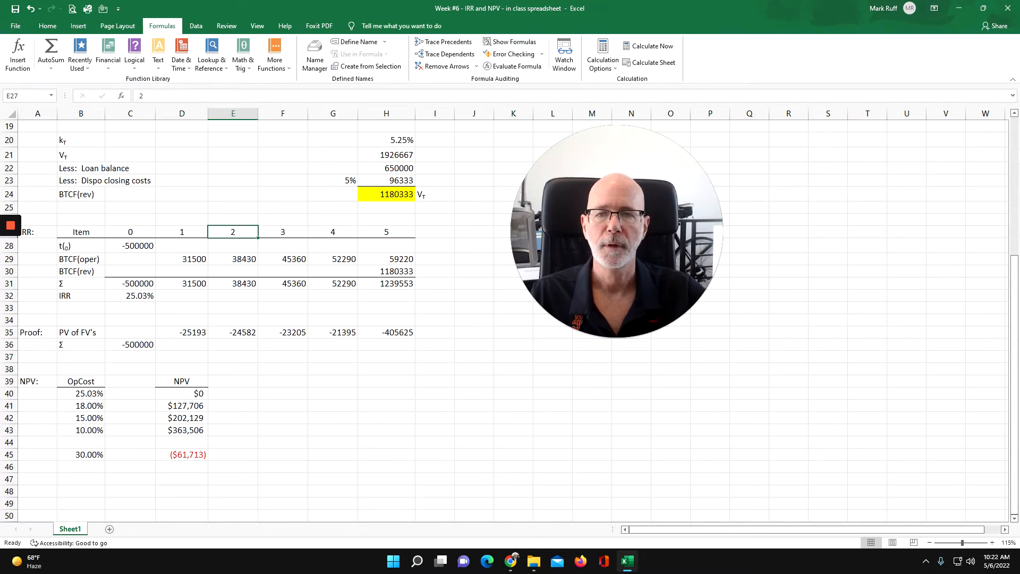
{"action": "left_click", "coordinate": [283, 284]}
{"action": "left_click", "coordinate": [282, 232]}
{"action": "left_click", "coordinate": [343, 287]}
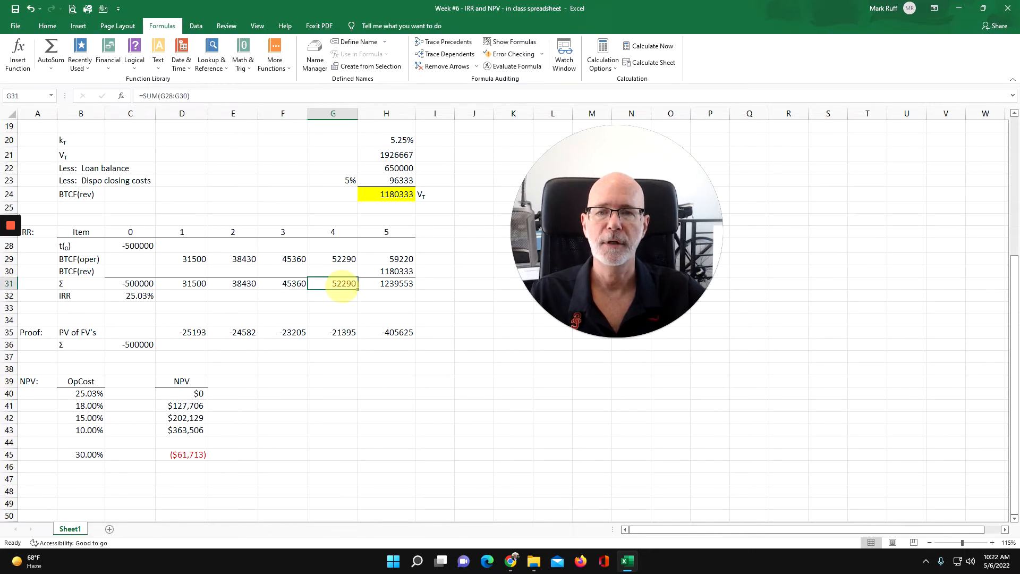
{"action": "left_click", "coordinate": [335, 235]}
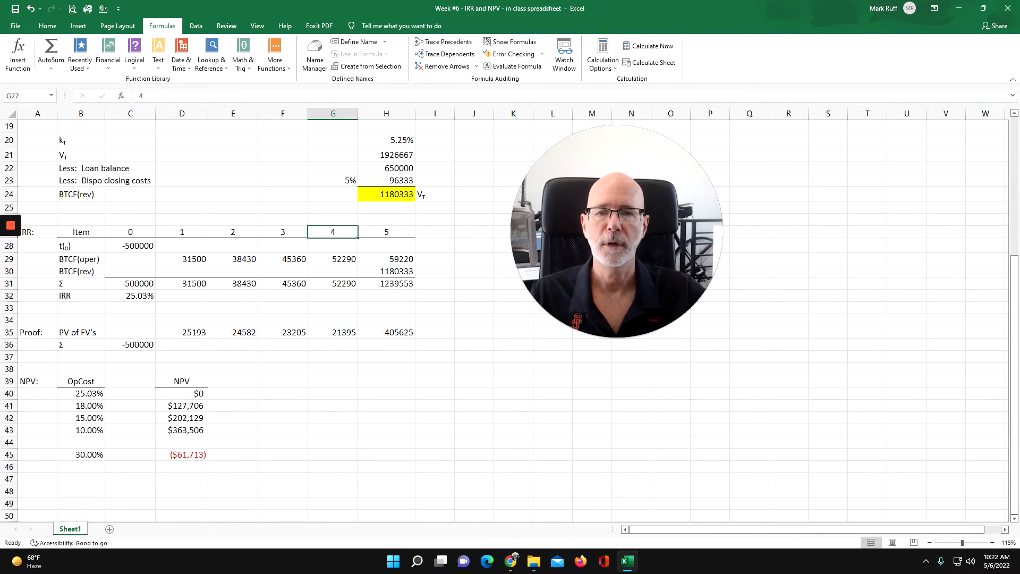
{"action": "left_click", "coordinate": [399, 282]}
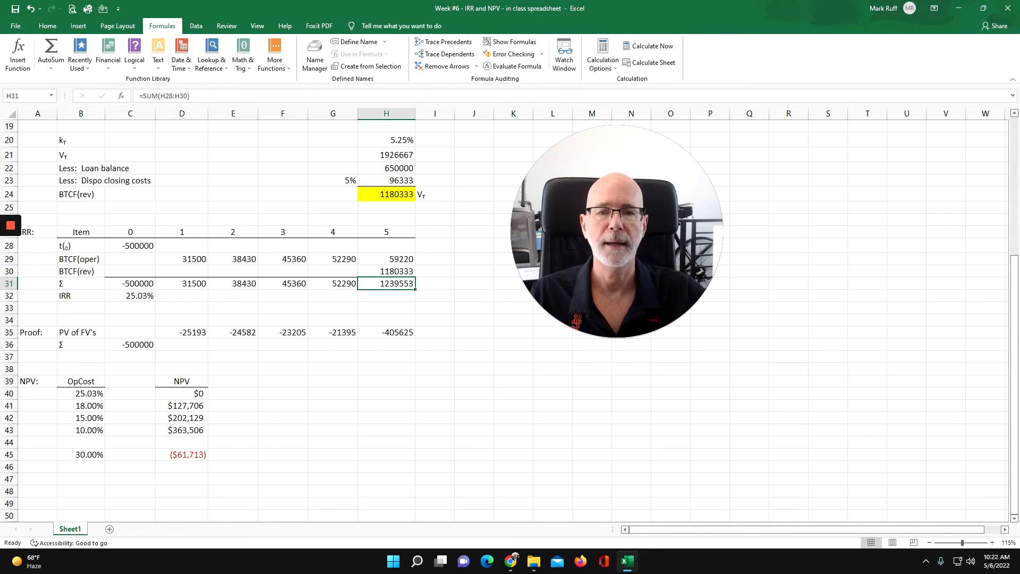
{"action": "left_click", "coordinate": [394, 231]}
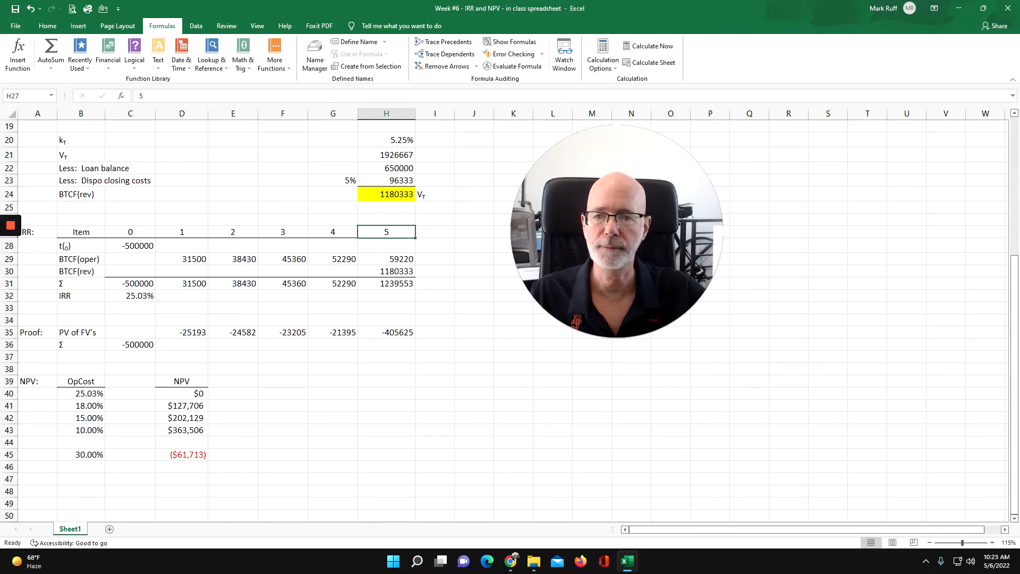
Step: Examine how the PV formula in D35 discounts the summed cash flows in D31:H31 at the IRR in C32
{"action": "left_click_drag", "start_coordinate": [191, 284], "coordinate": [390, 284]}
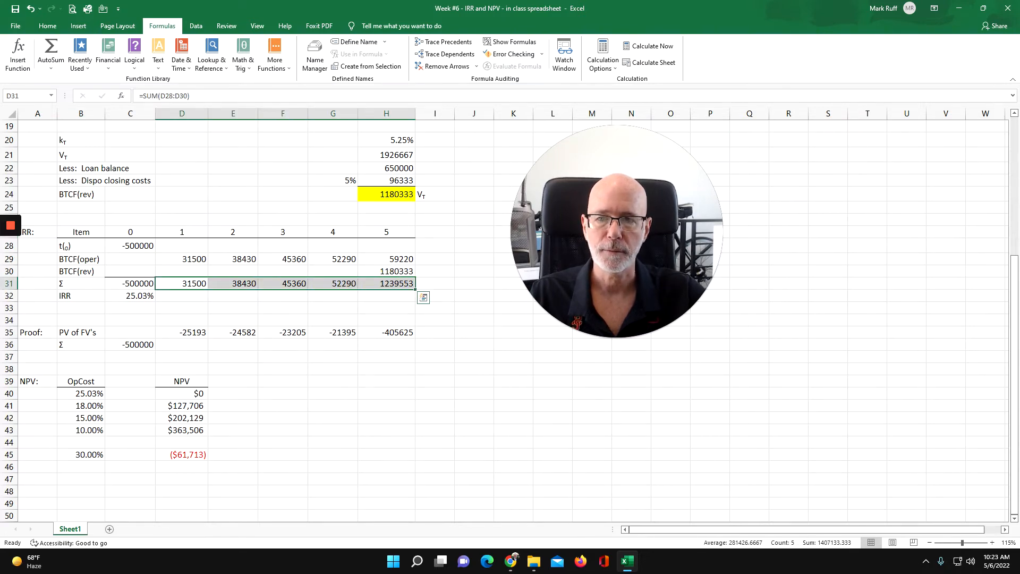
{"action": "left_click", "coordinate": [186, 283]}
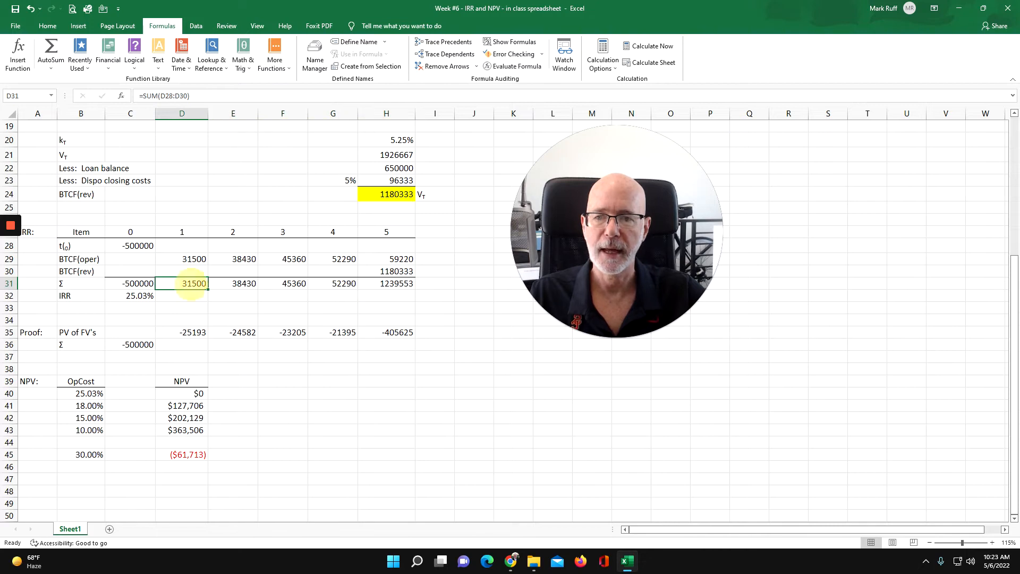
{"action": "left_click", "coordinate": [146, 295]}
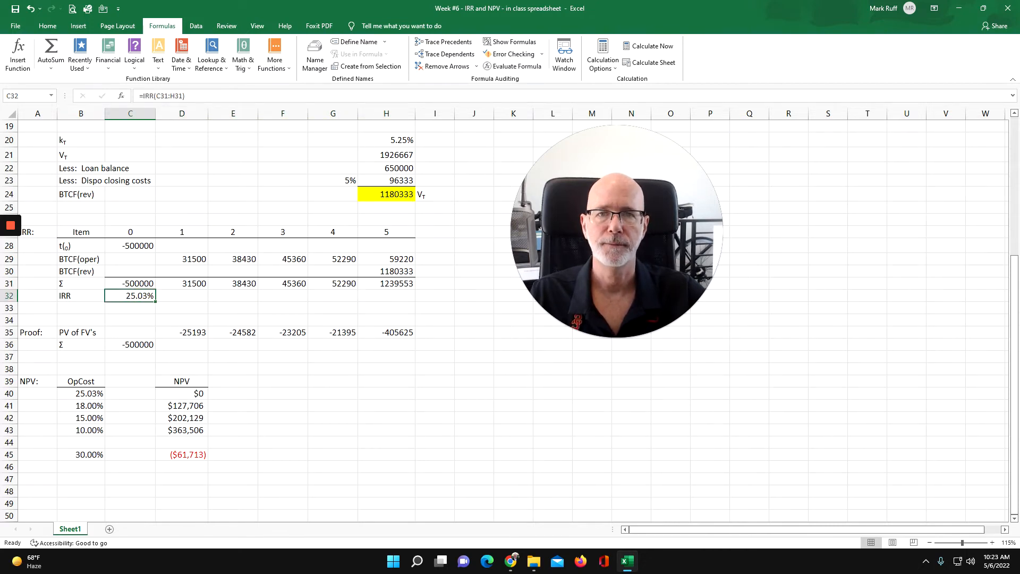
{"action": "left_click", "coordinate": [182, 331]}
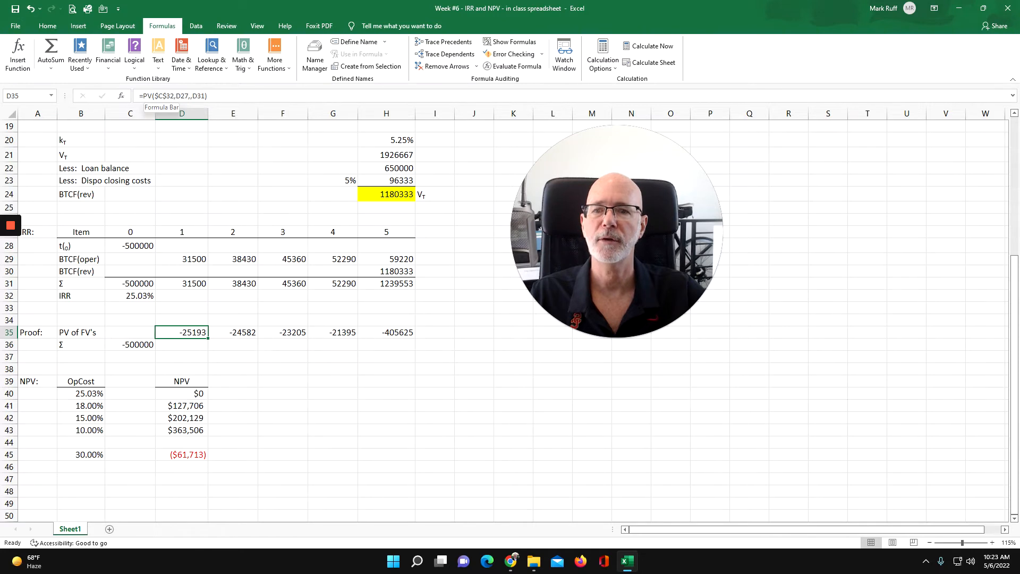
{"action": "left_click", "coordinate": [195, 284]}
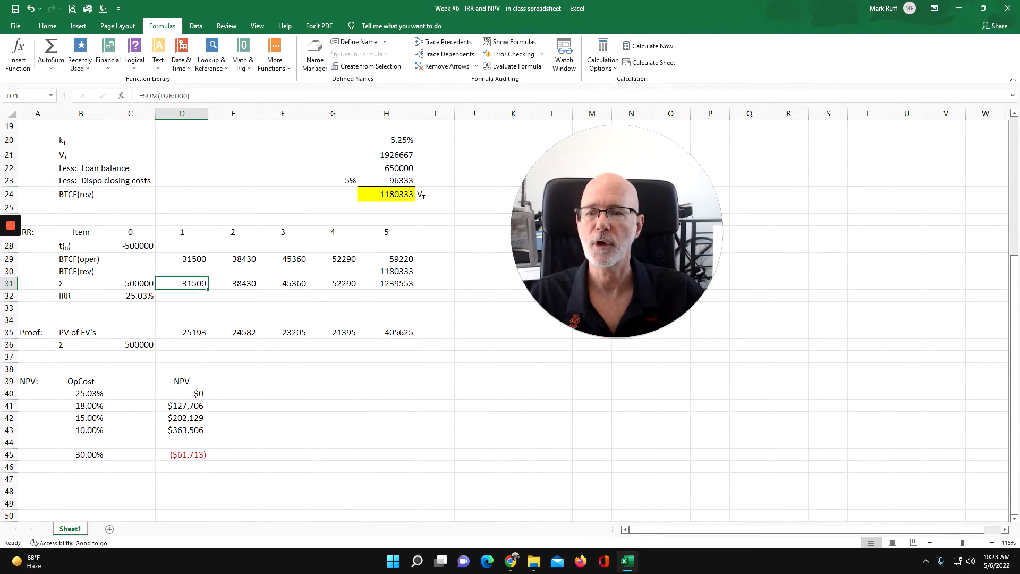
{"action": "left_click", "coordinate": [182, 332]}
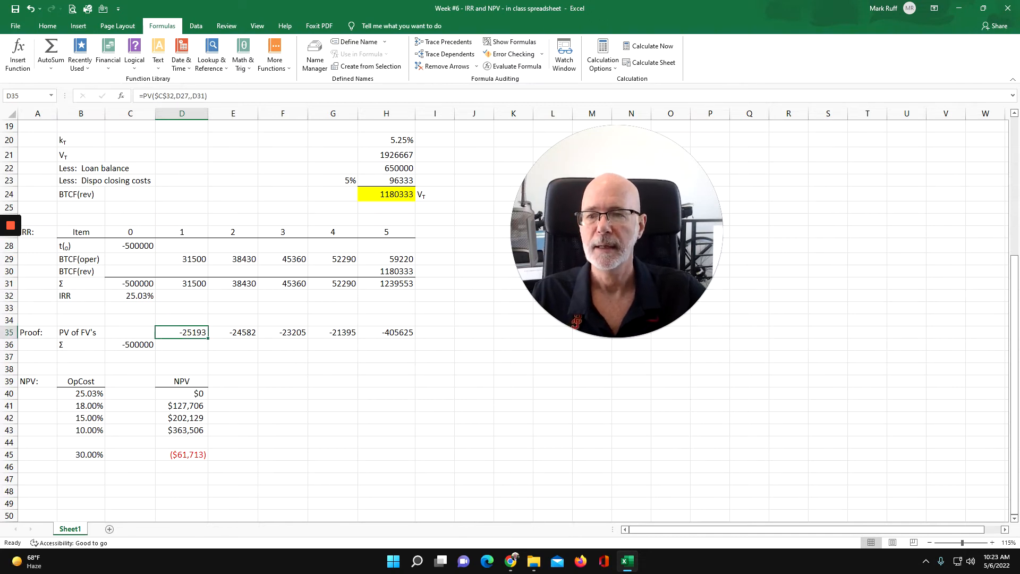
{"action": "left_click_drag", "start_coordinate": [181, 283], "coordinate": [404, 283]}
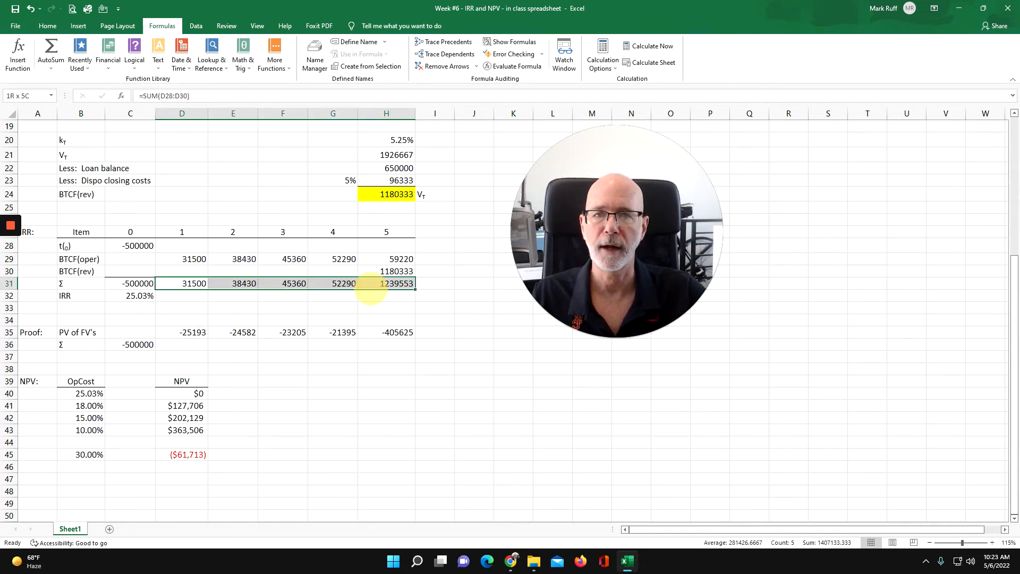
{"action": "left_click", "coordinate": [239, 284]}
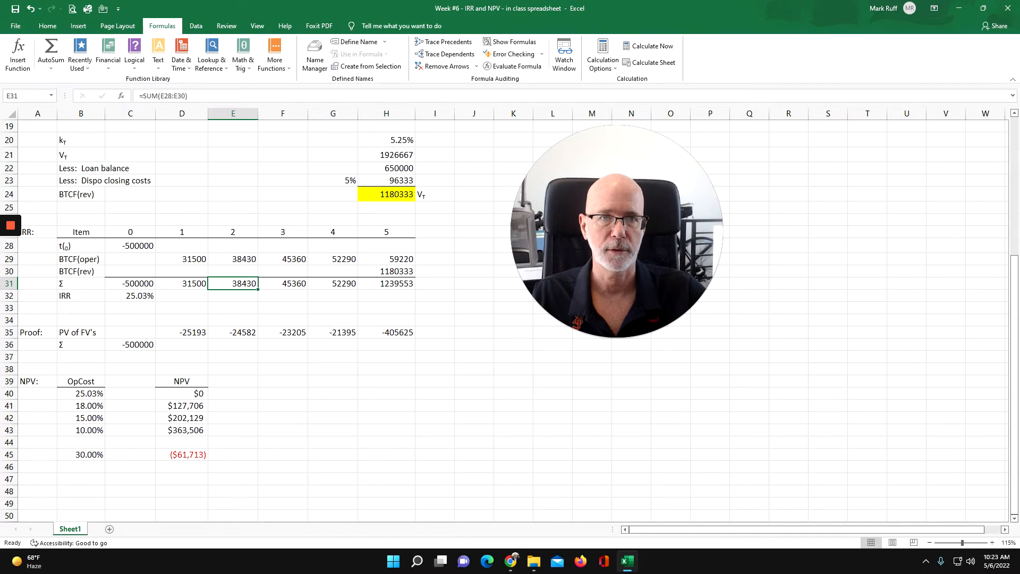
Step: Multiply the PV formula in D35 by -1 and fill it across to H35, checking the copied year 5 formula
{"action": "left_click", "coordinate": [184, 332]}
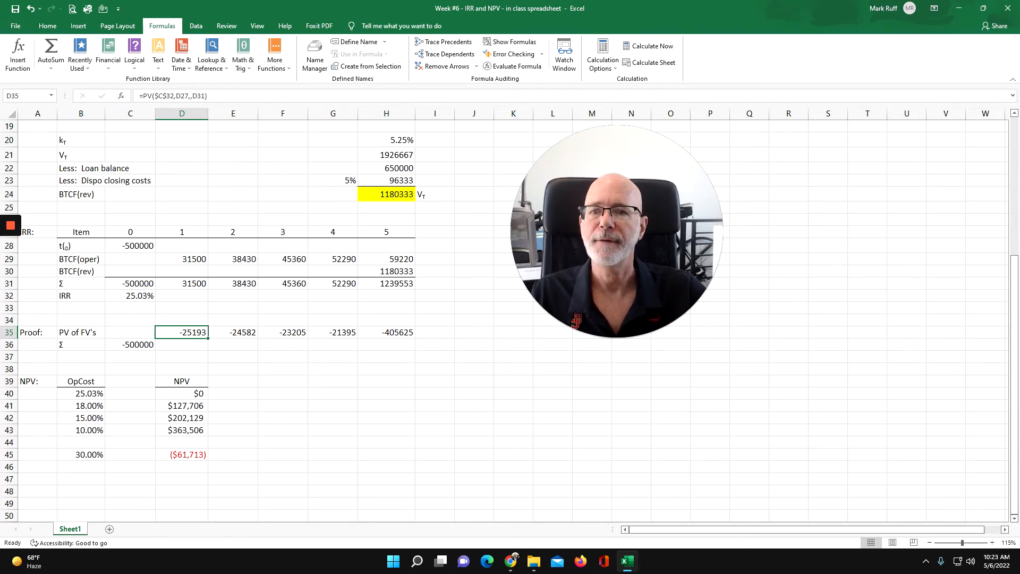
{"action": "key", "text": "F2"}
{"action": "type", "text": "*-1"}
{"action": "key", "text": "Return"}
{"action": "left_click", "coordinate": [195, 332]}
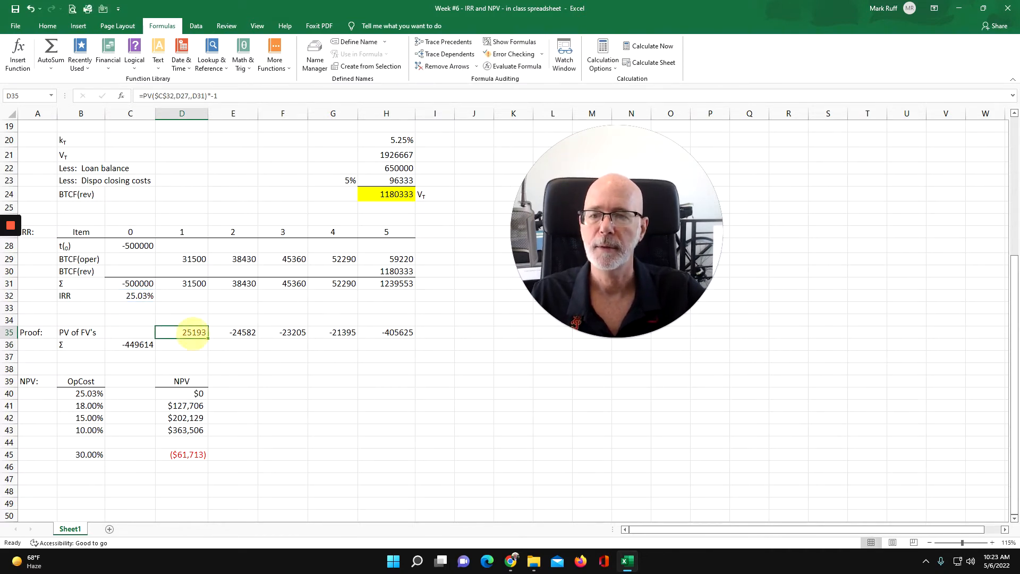
{"action": "left_click_drag", "start_coordinate": [207, 350], "coordinate": [414, 338]}
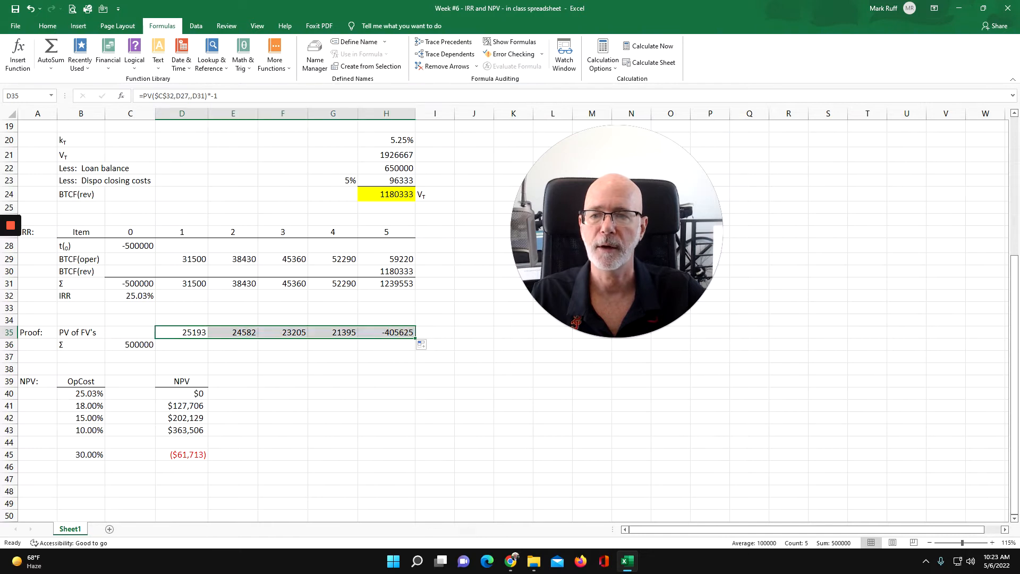
{"action": "left_click", "coordinate": [392, 332]}
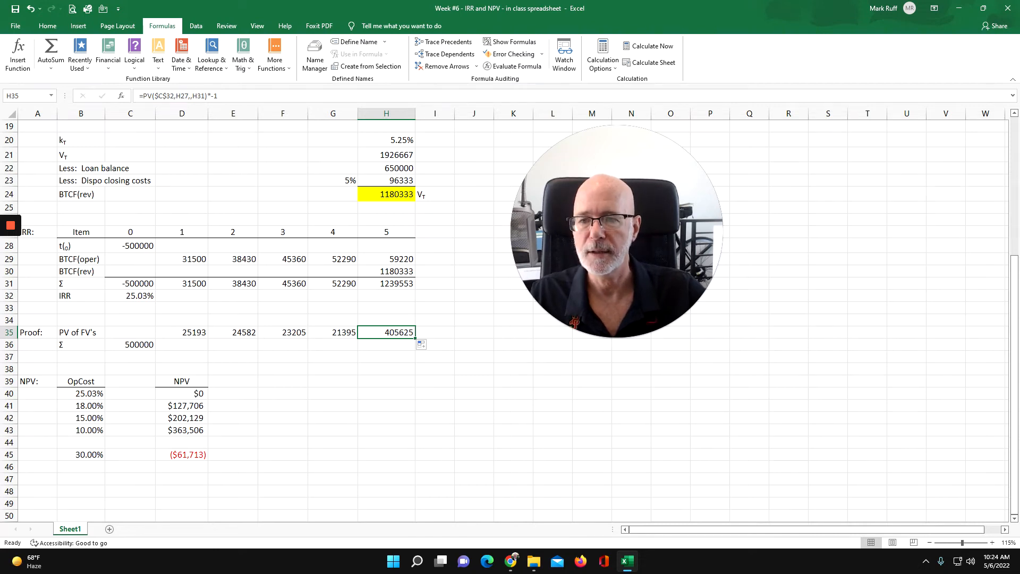
Step: Review the proof by relating the D31:H31 cash flows and the IRR in C32 to the present values in D35:H35 and their sum in C36
{"action": "left_click_drag", "start_coordinate": [130, 283], "coordinate": [396, 283]}
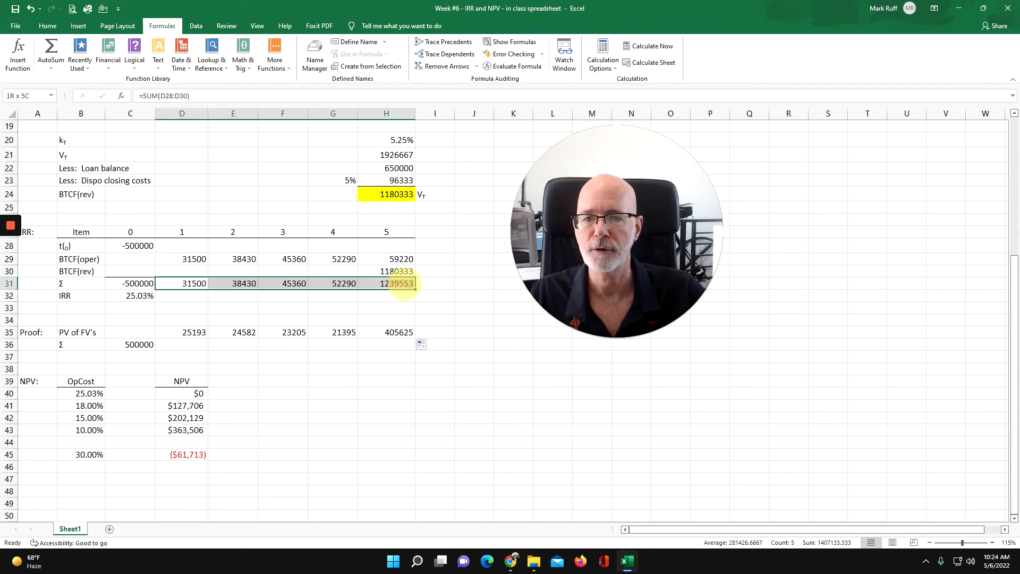
{"action": "left_click", "coordinate": [137, 300]}
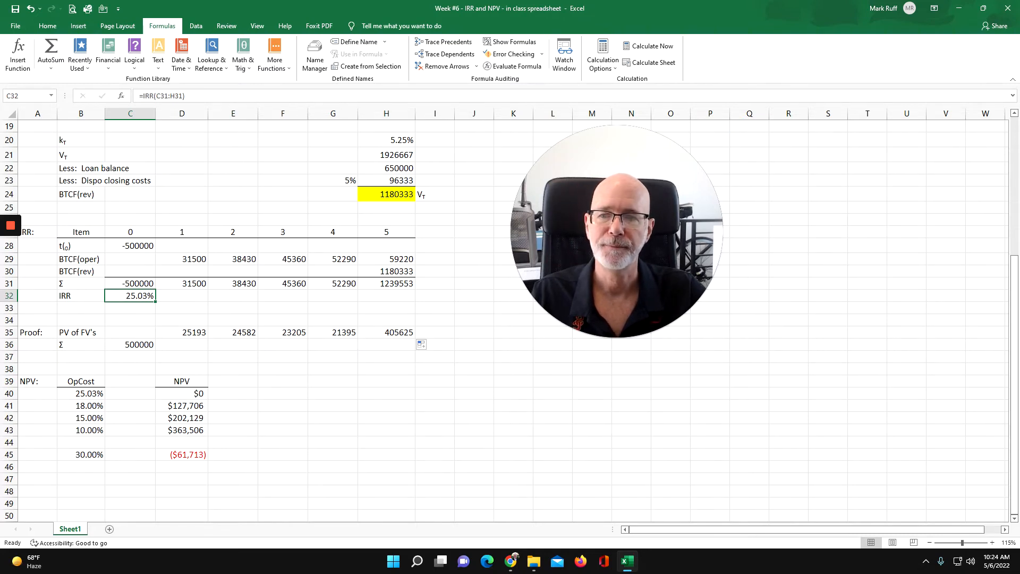
{"action": "left_click", "coordinate": [130, 345]}
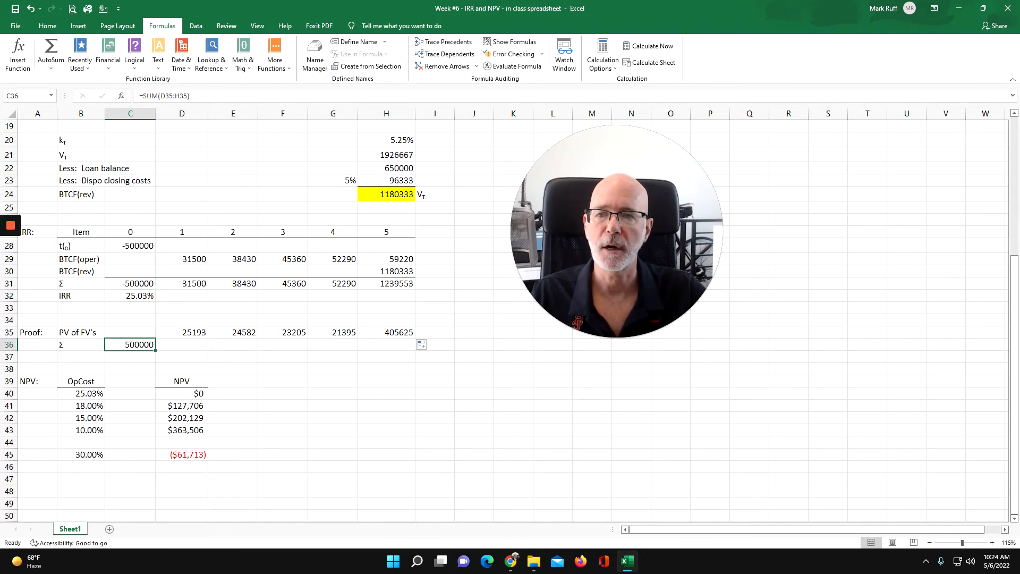
{"action": "left_click_drag", "start_coordinate": [182, 332], "coordinate": [399, 332]}
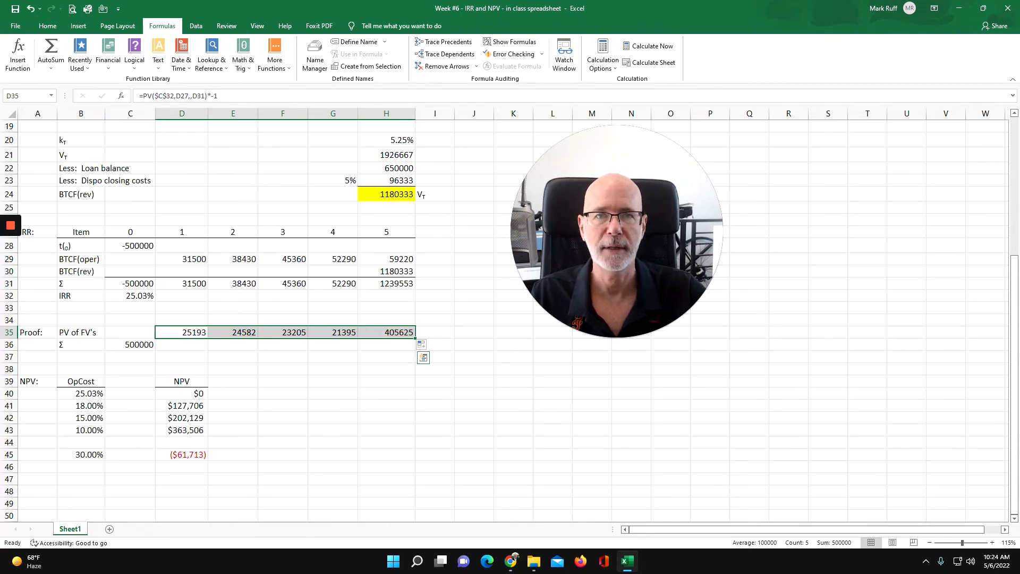
{"action": "left_click", "coordinate": [138, 295]}
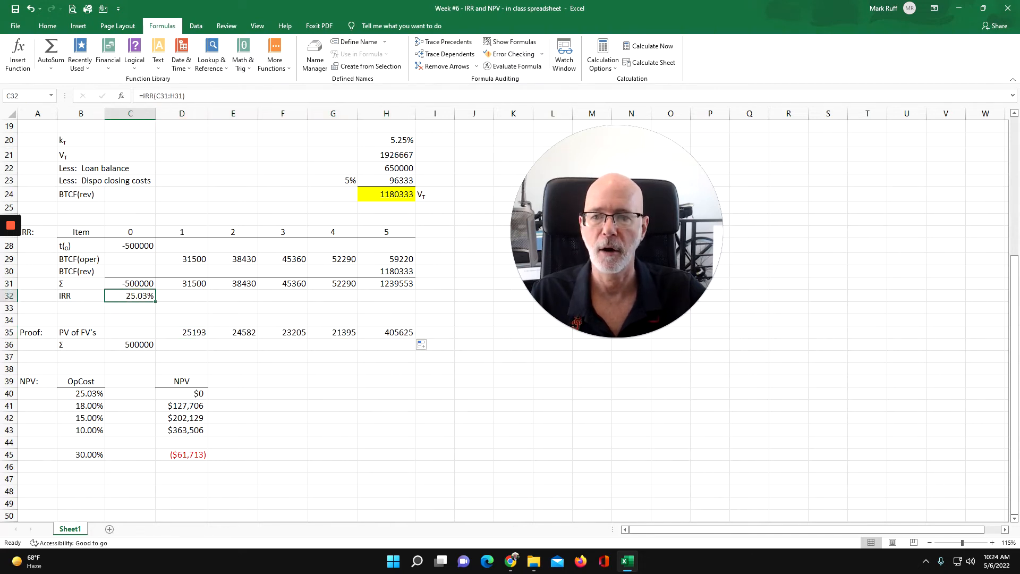
{"action": "left_click", "coordinate": [186, 333]}
{"action": "left_click_drag", "start_coordinate": [187, 332], "coordinate": [403, 333]}
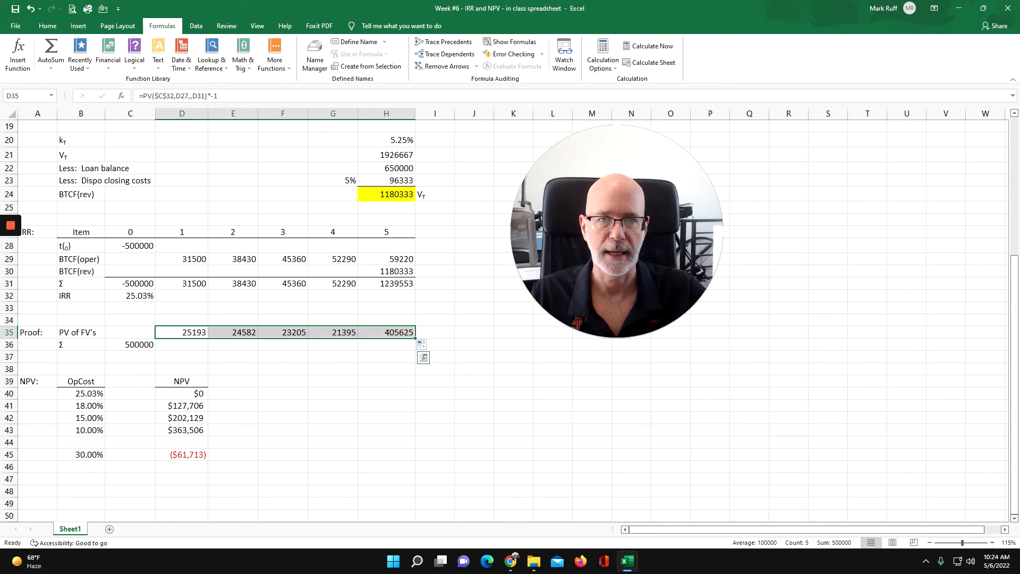
{"action": "left_click_drag", "start_coordinate": [186, 332], "coordinate": [402, 333]}
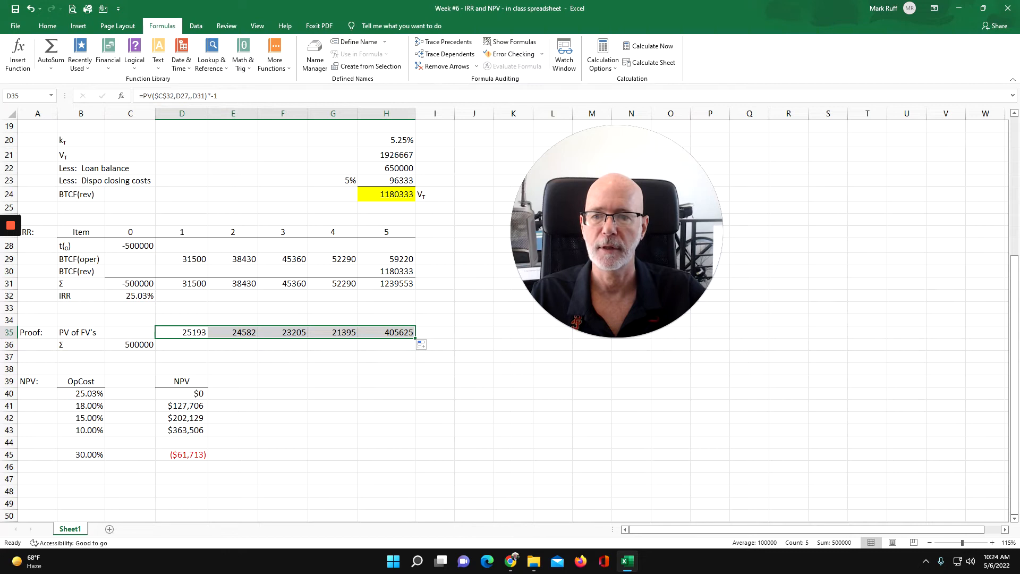
{"action": "left_click", "coordinate": [131, 344]}
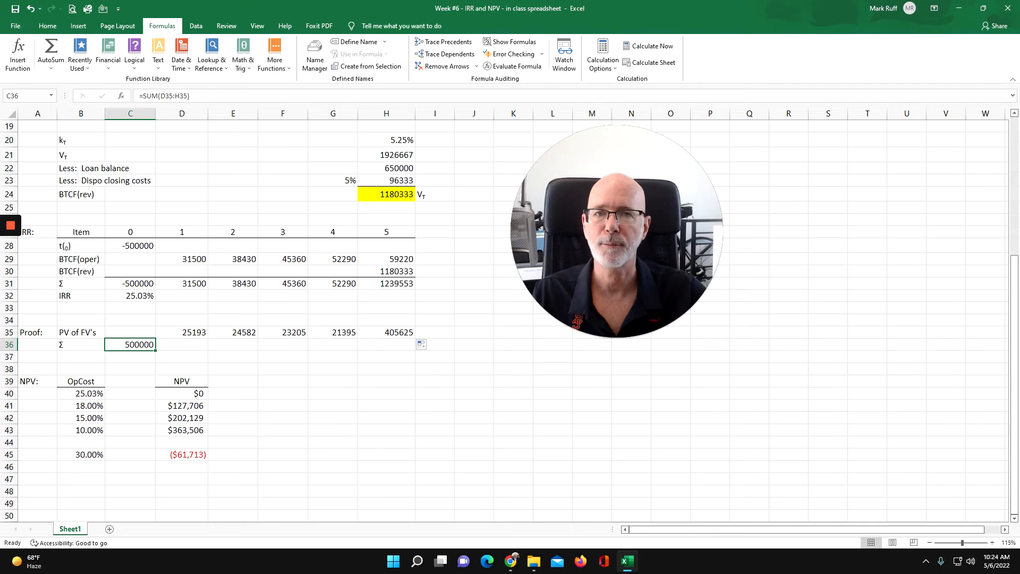
{"action": "left_click", "coordinate": [125, 296]}
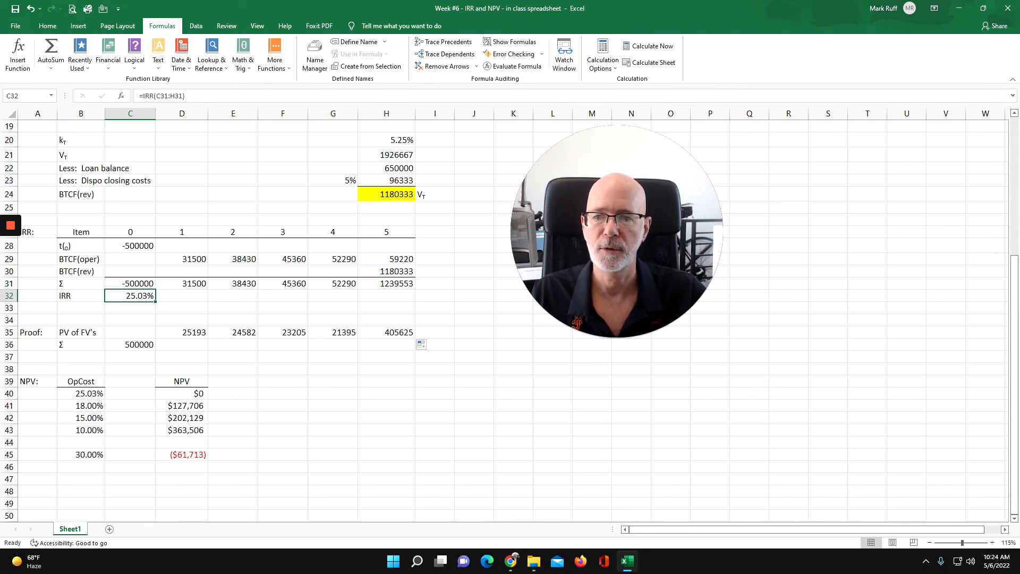
Step: Add the initial equity outflow in C31 to the present value total in C36 with the formula =C31+C36 in C37
{"action": "left_click", "coordinate": [81, 357]}
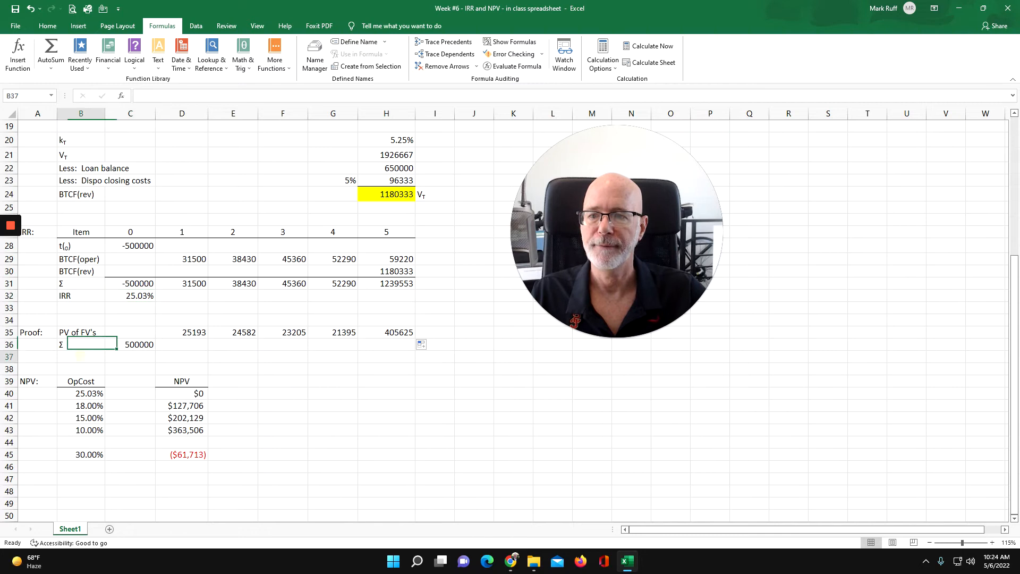
{"action": "left_click", "coordinate": [139, 357]}
{"action": "type", "text": "="}
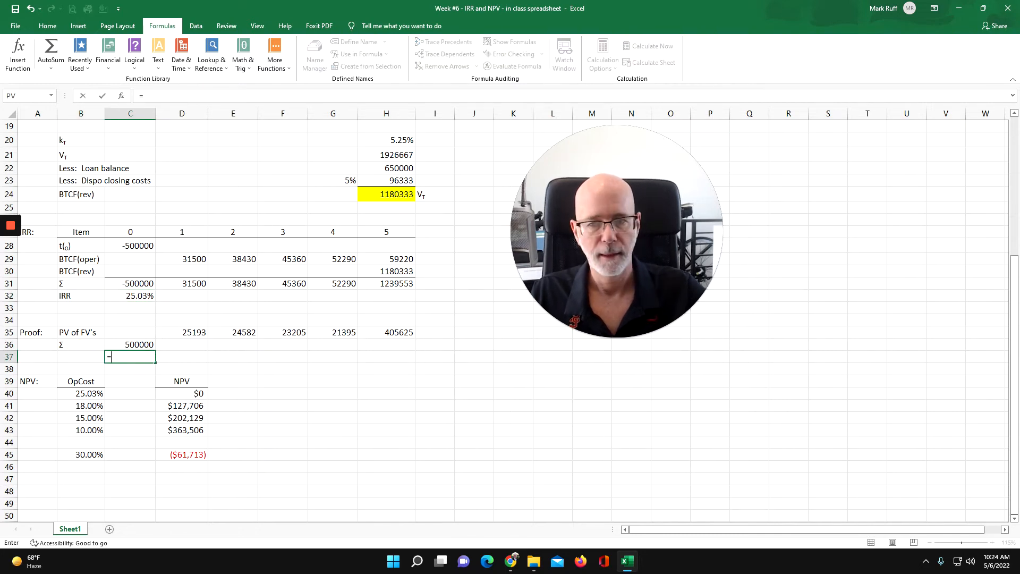
{"action": "left_click", "coordinate": [131, 284]}
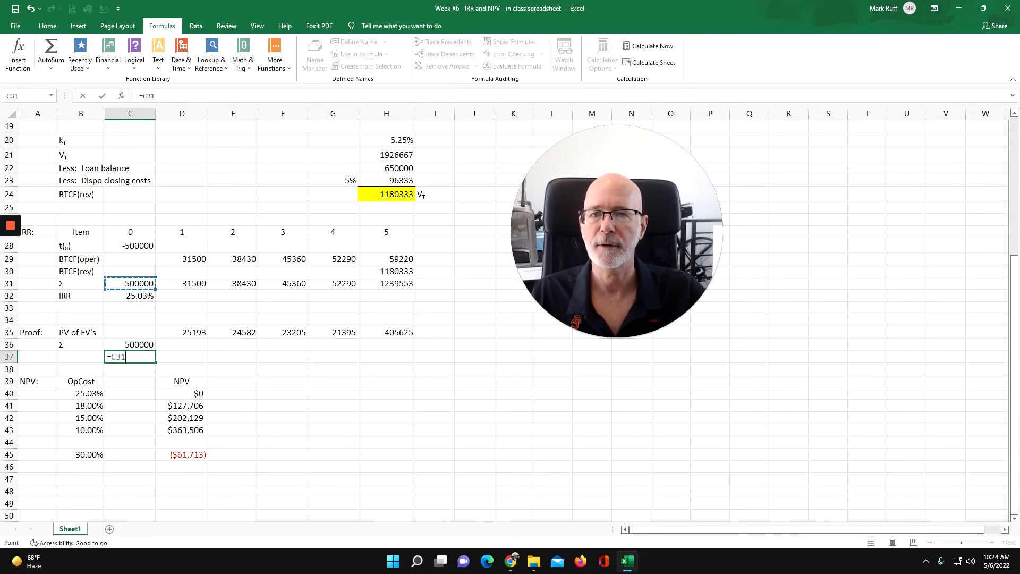
{"action": "type", "text": "+"}
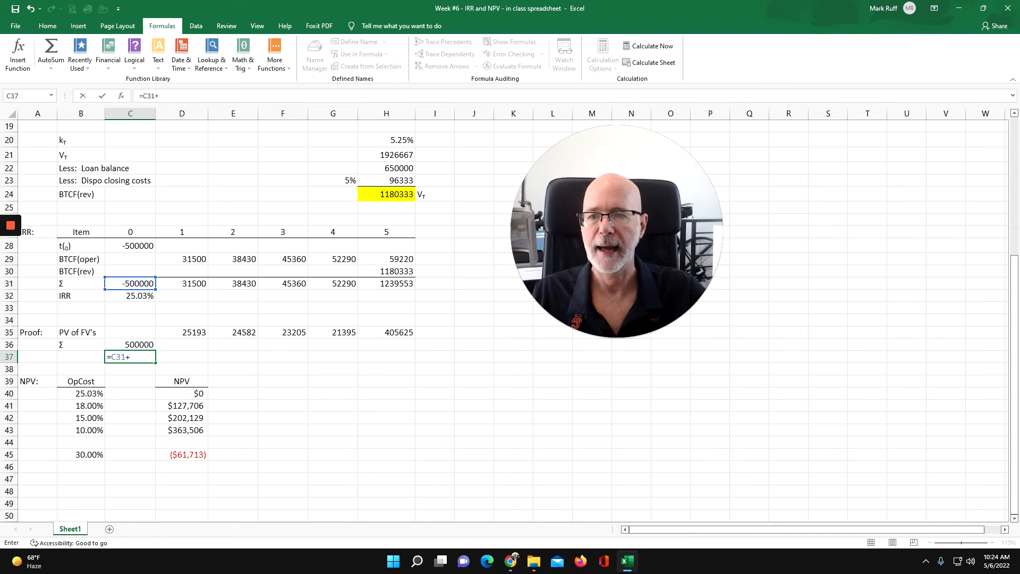
{"action": "left_click", "coordinate": [134, 344]}
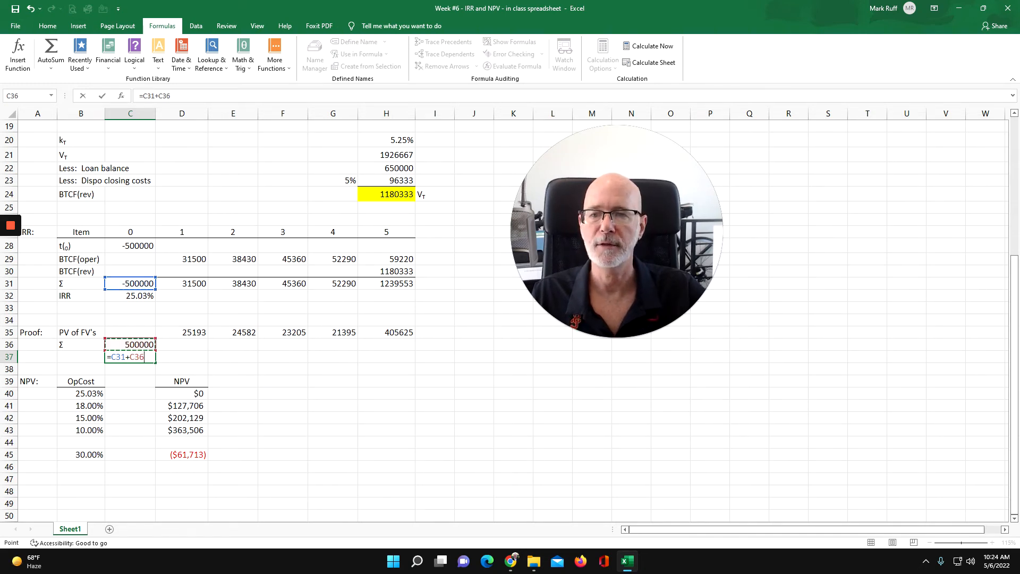
{"action": "key", "text": "Return"}
{"action": "left_click", "coordinate": [129, 357]}
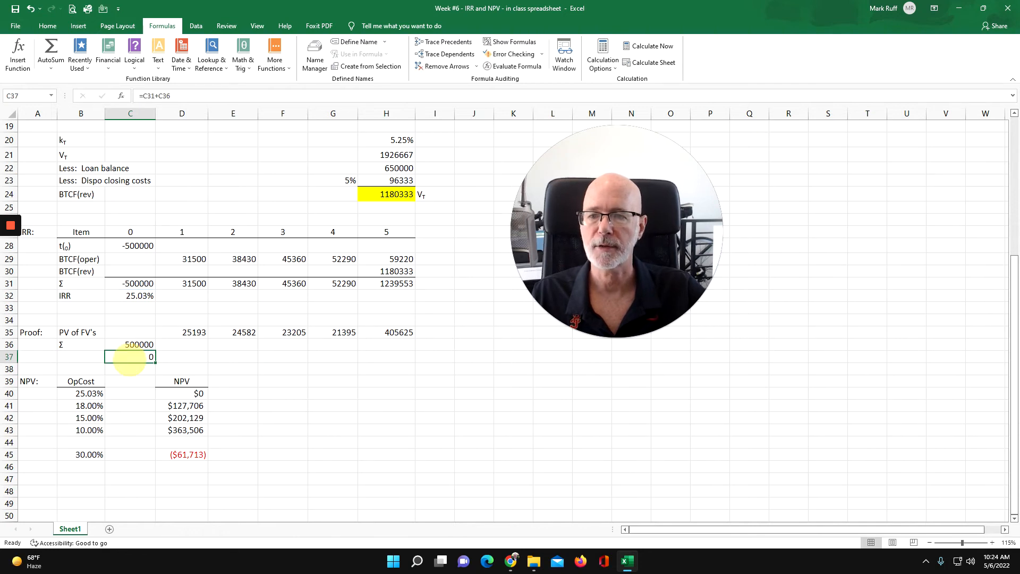
Step: Label the new proof row in B37 as Sum
{"action": "left_click", "coordinate": [83, 357]}
{"action": "type", "text": "Sum"}
{"action": "key", "text": "Return"}
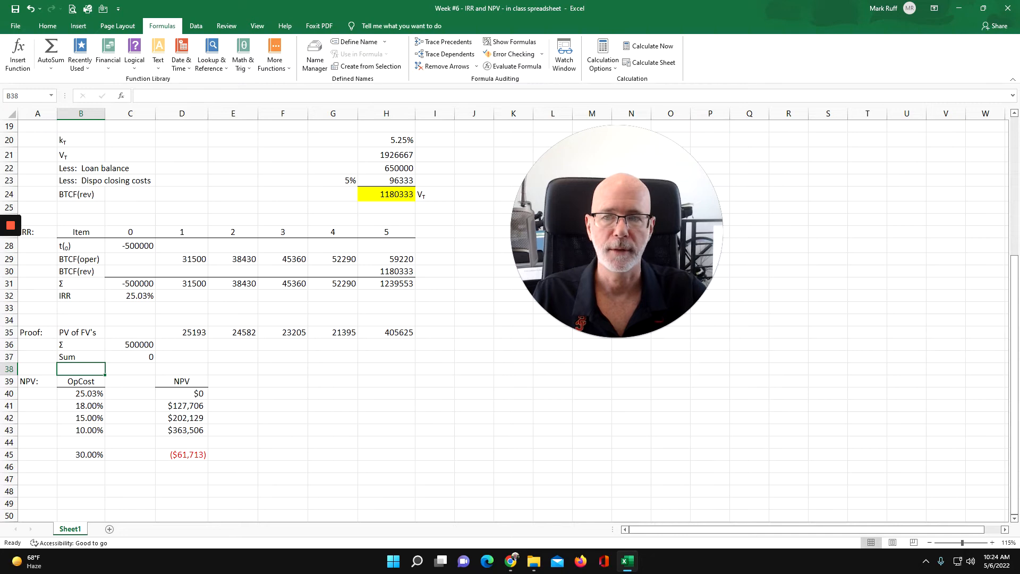
Step: Relate the IRR in C32 to the proof sum in C37 by checking both cells and their formulas
{"action": "left_click", "coordinate": [130, 296]}
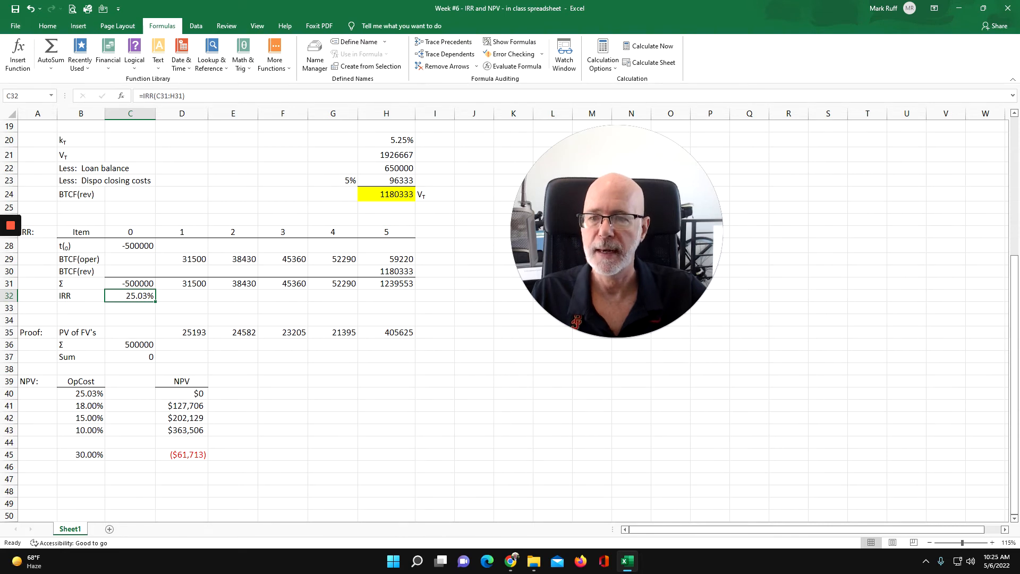
{"action": "key", "text": "Down"}
{"action": "key", "text": "Down"}
{"action": "key", "text": "Down"}
{"action": "key", "text": "Down"}
{"action": "key", "text": "Down"}
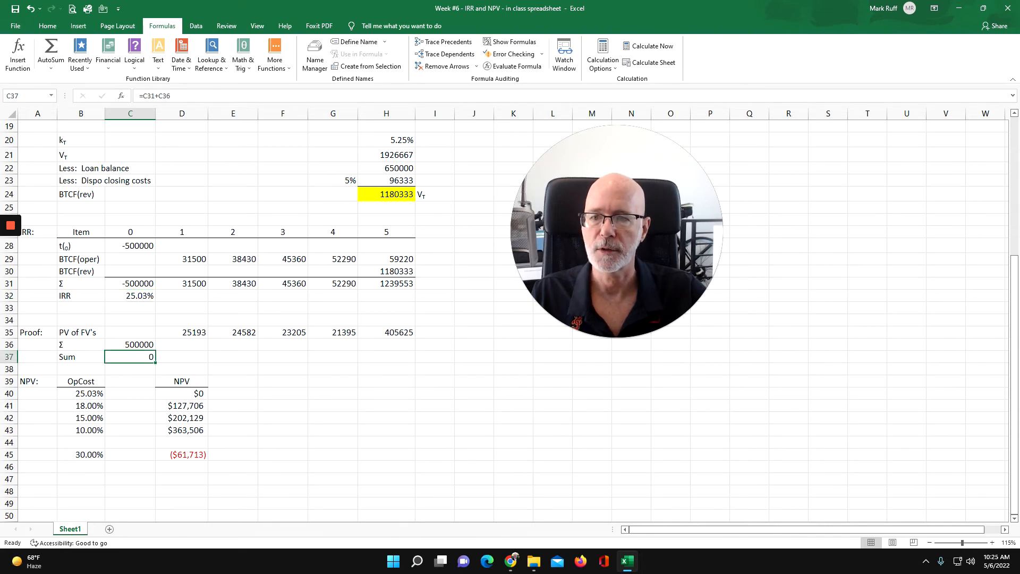
{"action": "key", "text": "Up"}
{"action": "key", "text": "Up"}
{"action": "key", "text": "Up"}
{"action": "key", "text": "Up"}
{"action": "key", "text": "Up"}
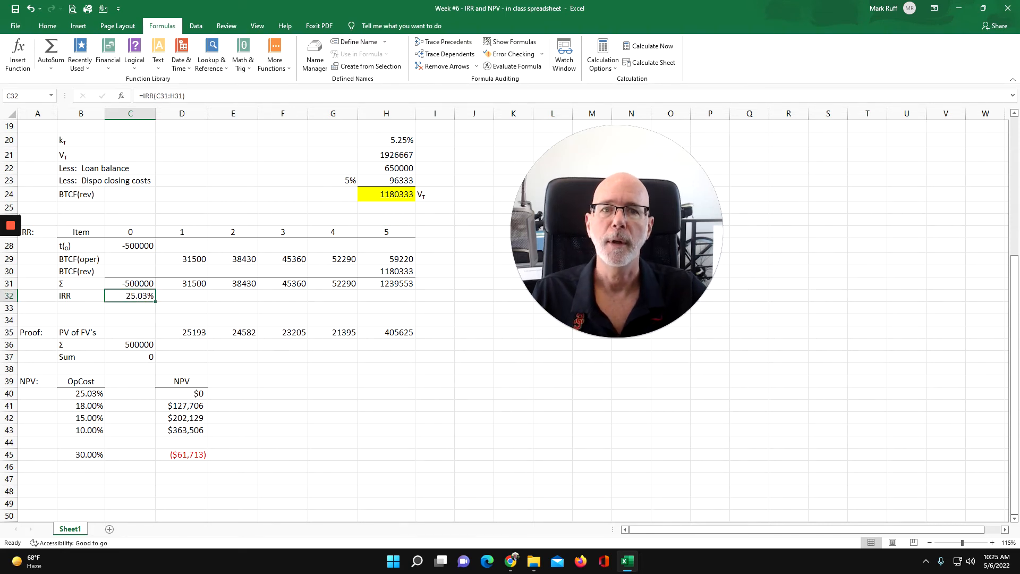
Step: Review the D31:H31 cash flows and compare the 18% opportunity cost in B41 with the IRR in C32
{"action": "scroll", "coordinate": [505, 318], "scroll_direction": "down", "scroll_amount": 3}
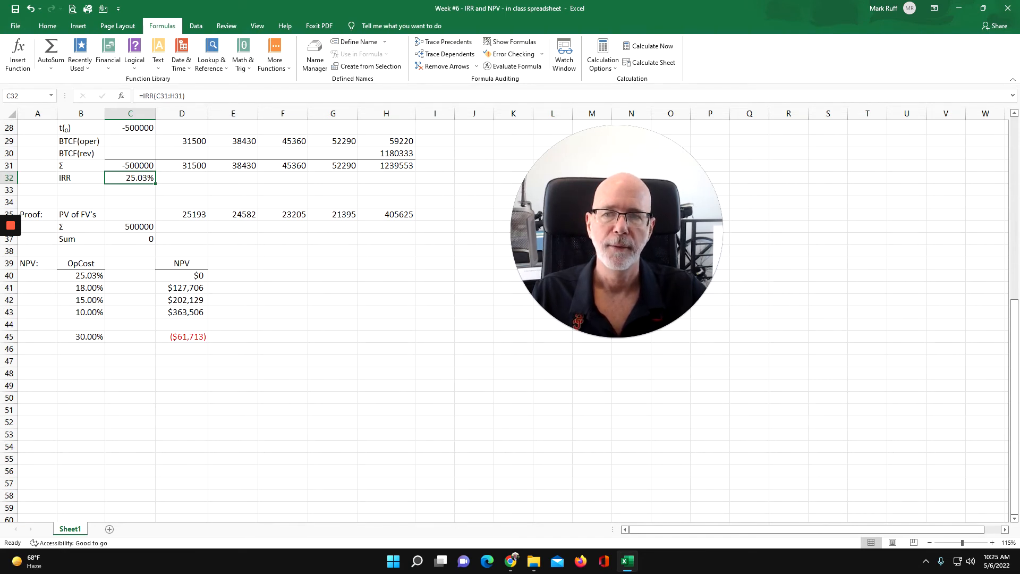
{"action": "scroll", "coordinate": [509, 319], "scroll_direction": "up", "scroll_amount": 2}
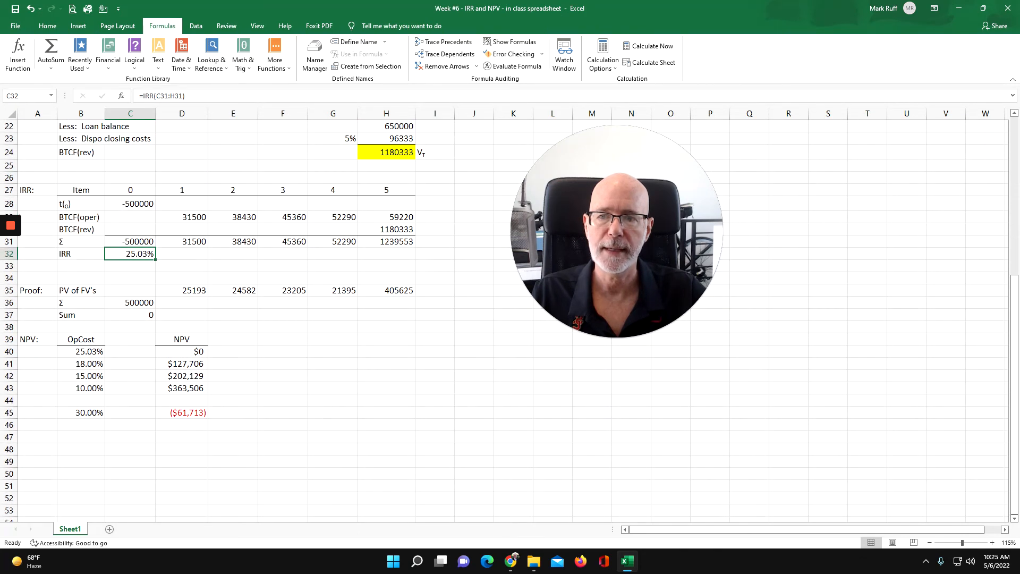
{"action": "left_click_drag", "start_coordinate": [182, 242], "coordinate": [395, 236]}
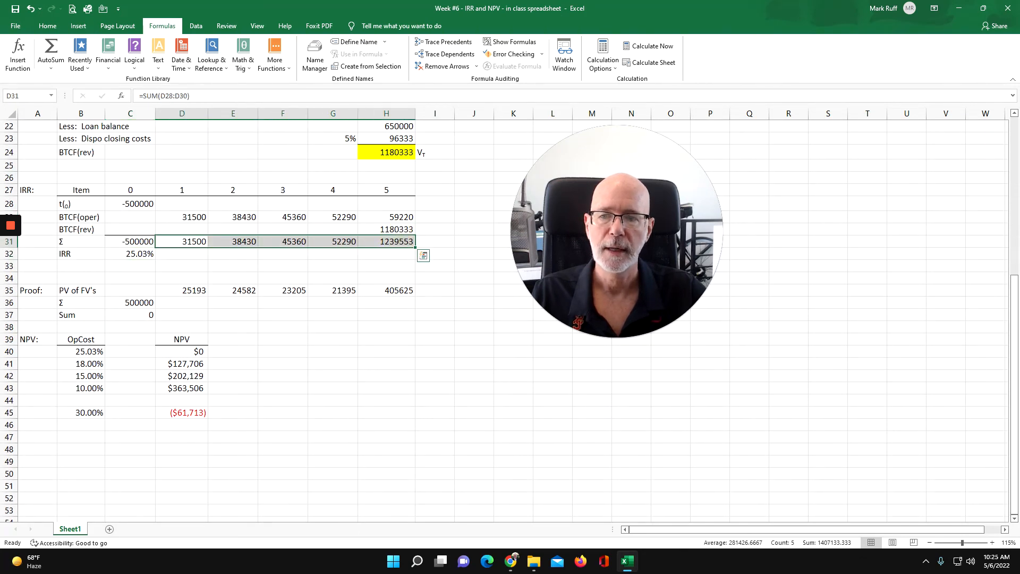
{"action": "left_click", "coordinate": [85, 364]}
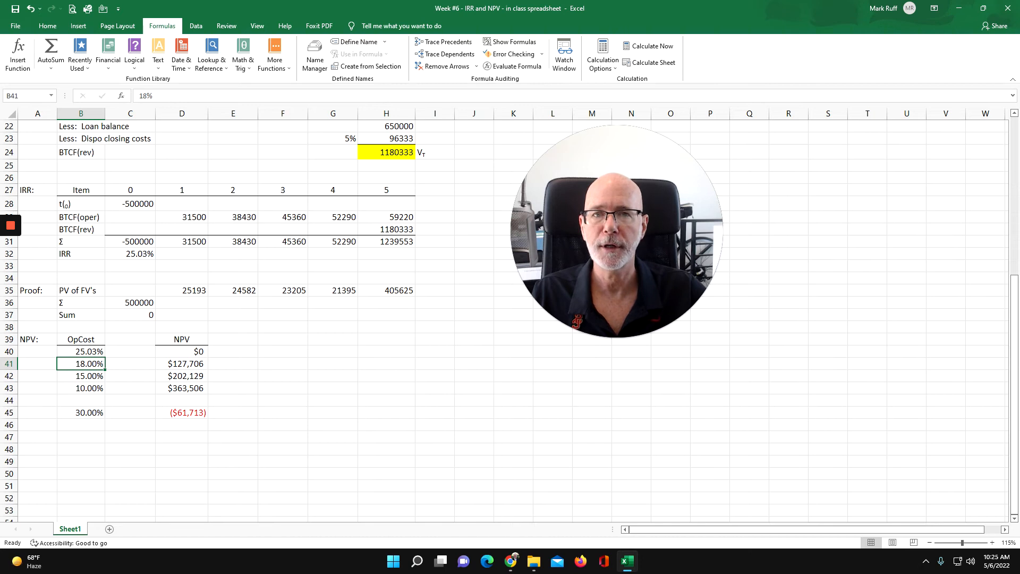
{"action": "left_click", "coordinate": [137, 251]}
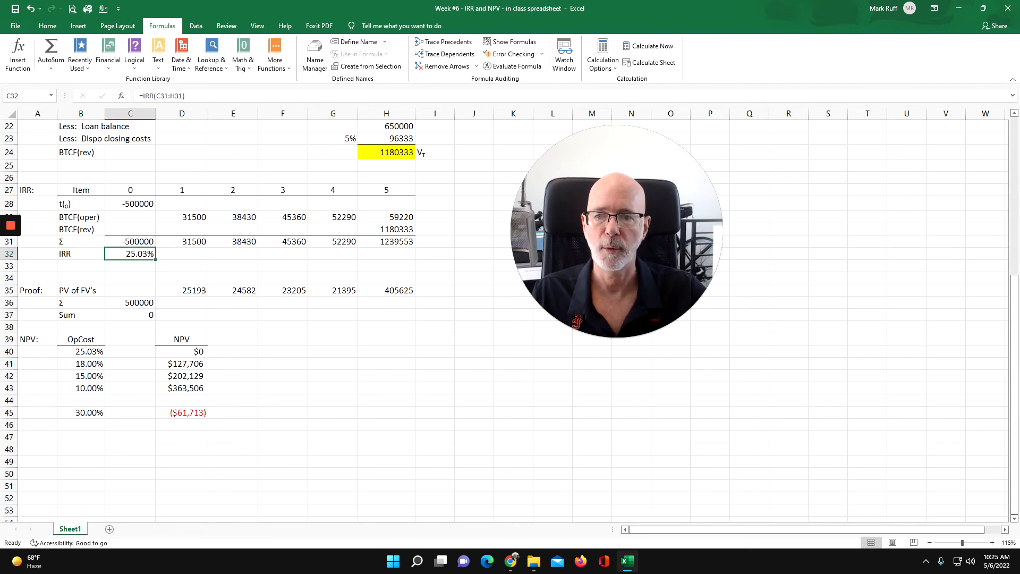
{"action": "left_click", "coordinate": [89, 364]}
{"action": "left_click", "coordinate": [137, 254]}
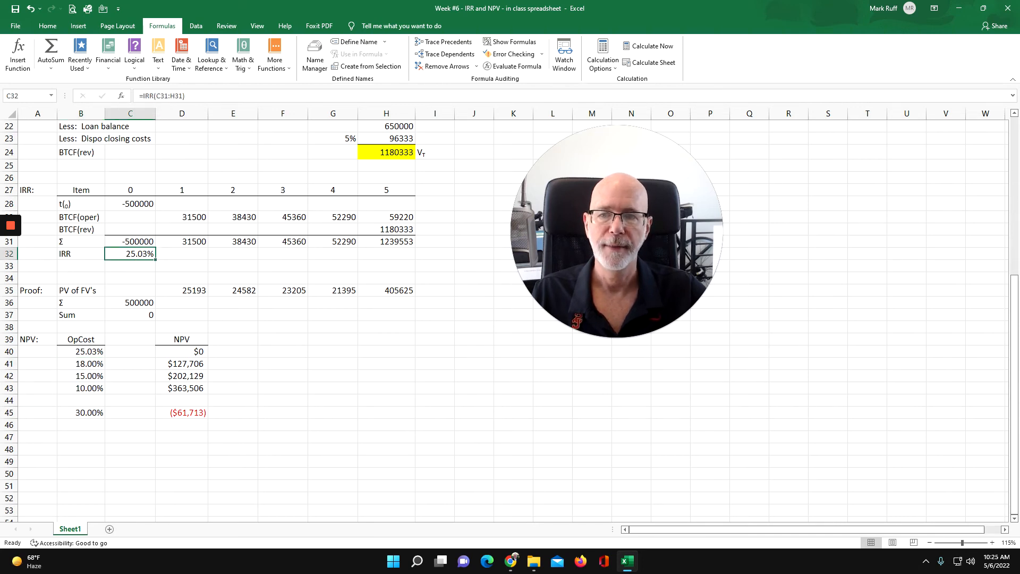
Step: Examine the NPV formulas in D41 and D45 and relate the NPV results to the IRR in C32
{"action": "left_click", "coordinate": [183, 364]}
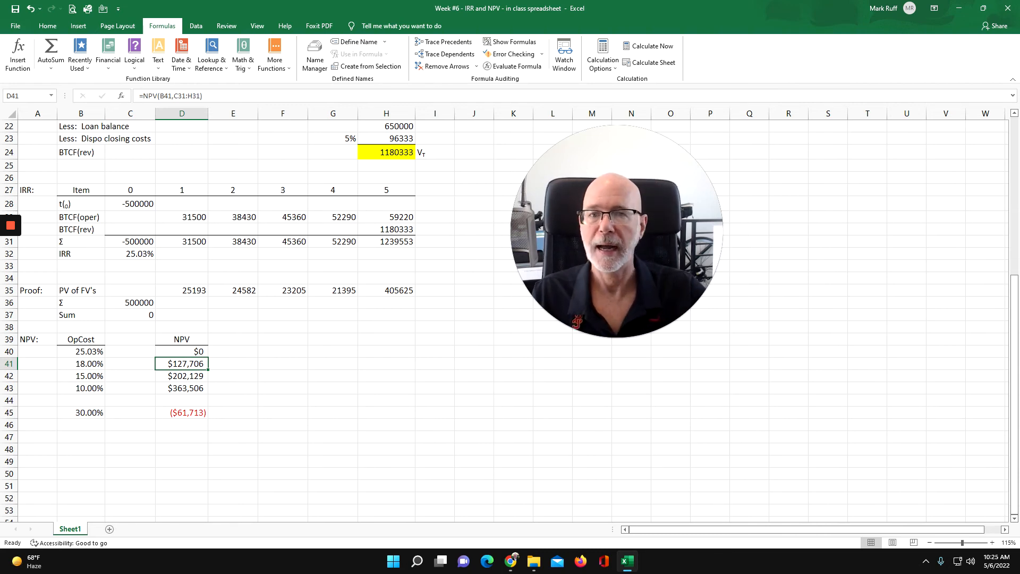
{"action": "left_click", "coordinate": [182, 413]}
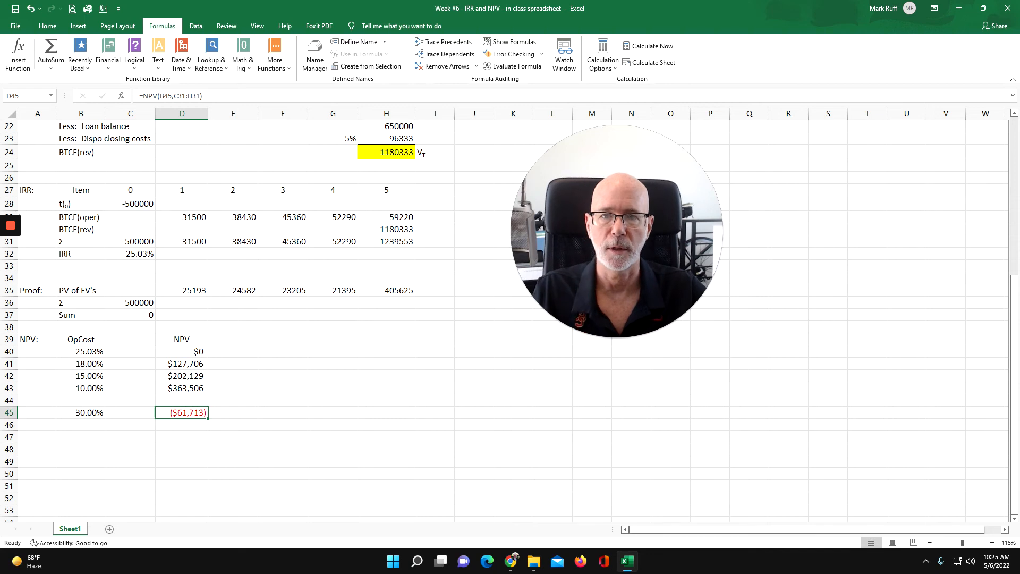
{"action": "scroll", "coordinate": [509, 321], "scroll_direction": "up", "scroll_amount": 1}
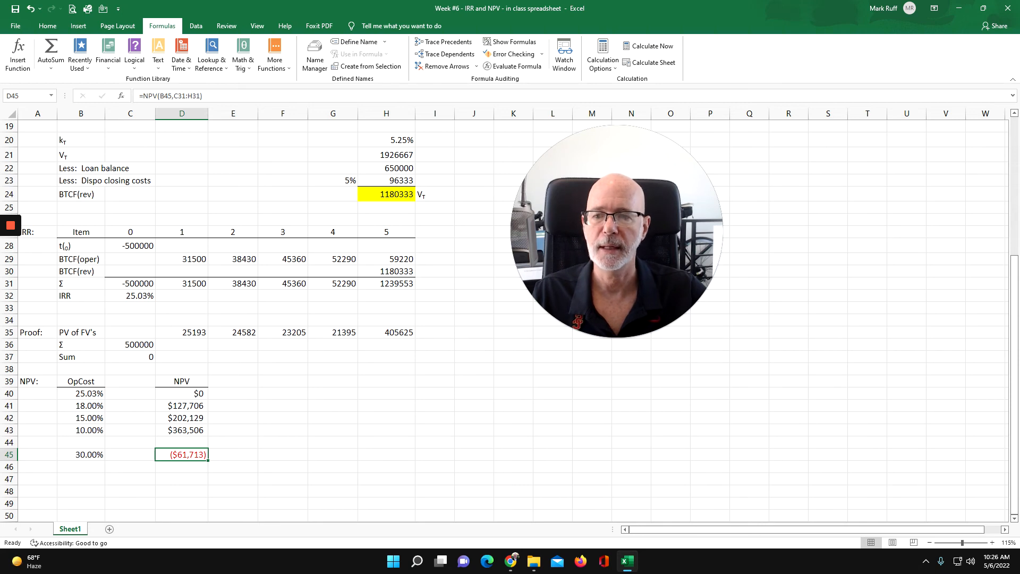
{"action": "left_click", "coordinate": [179, 405]}
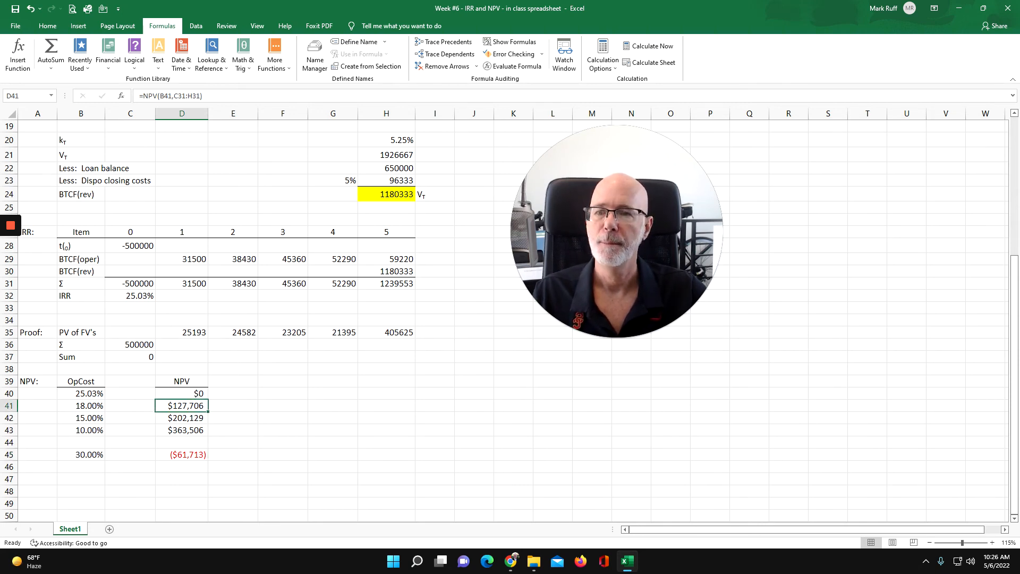
{"action": "left_click", "coordinate": [128, 296]}
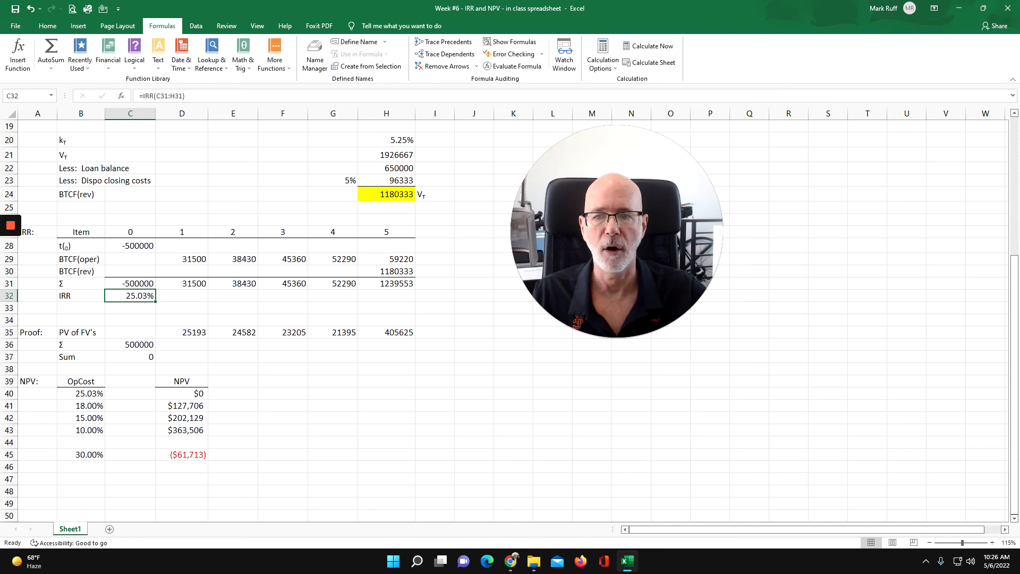
{"action": "left_click", "coordinate": [182, 381]}
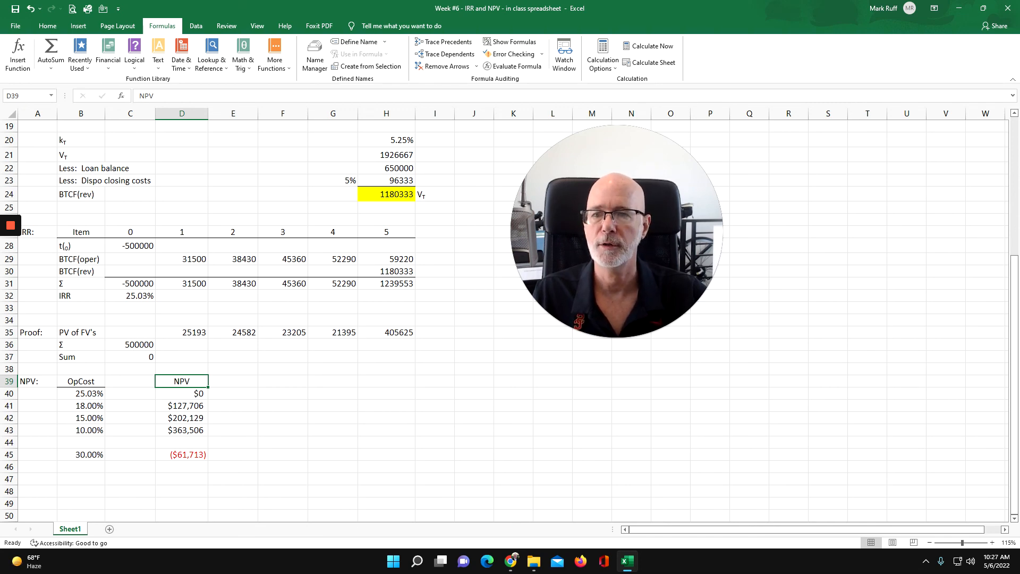
{"action": "left_click", "coordinate": [71, 295]}
{"action": "left_click", "coordinate": [190, 382]}
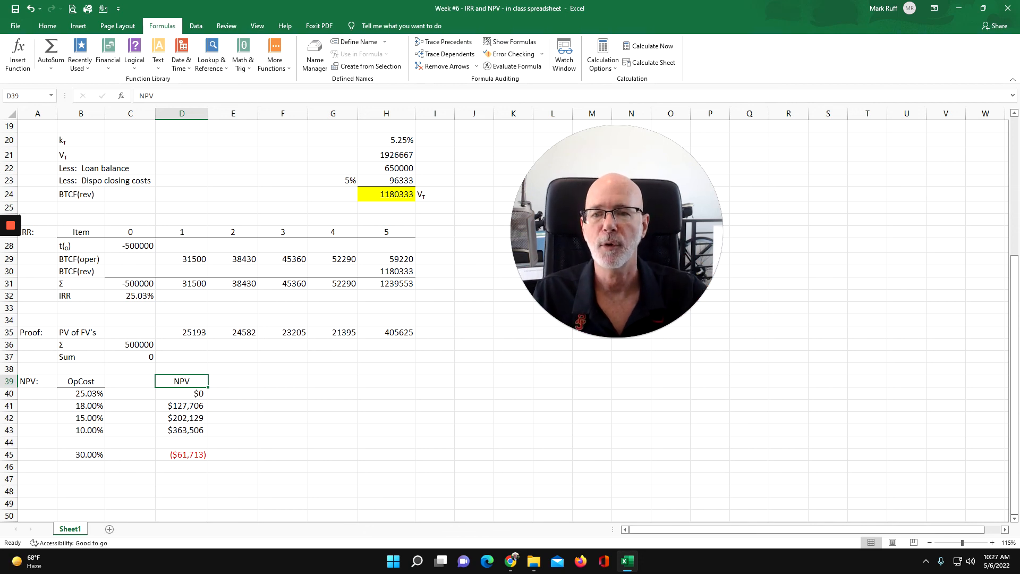
{"action": "left_click_drag", "start_coordinate": [622, 142], "coordinate": [566, 155]}
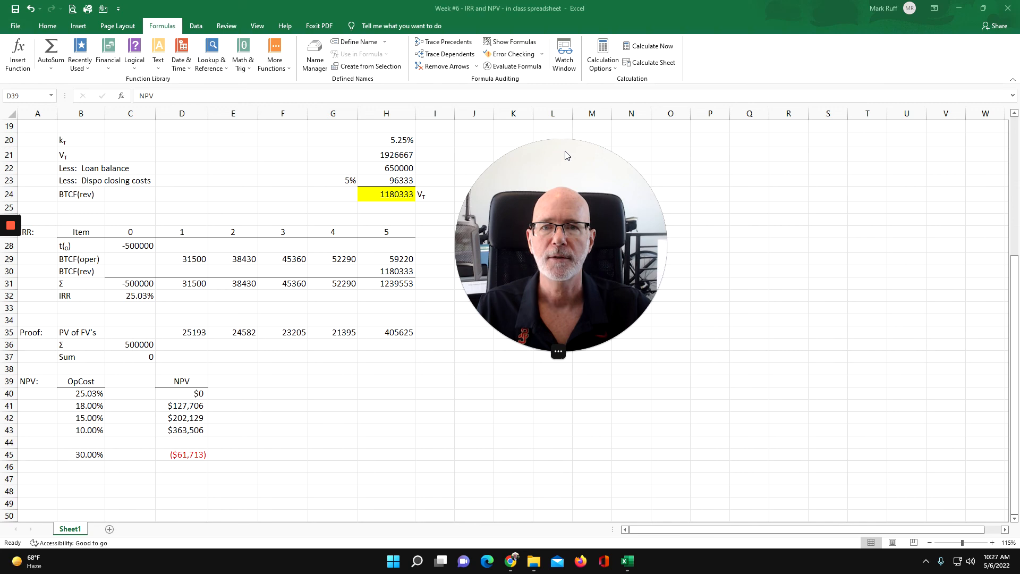
{"action": "scroll", "coordinate": [343, 234], "scroll_direction": "up", "scroll_amount": 6}
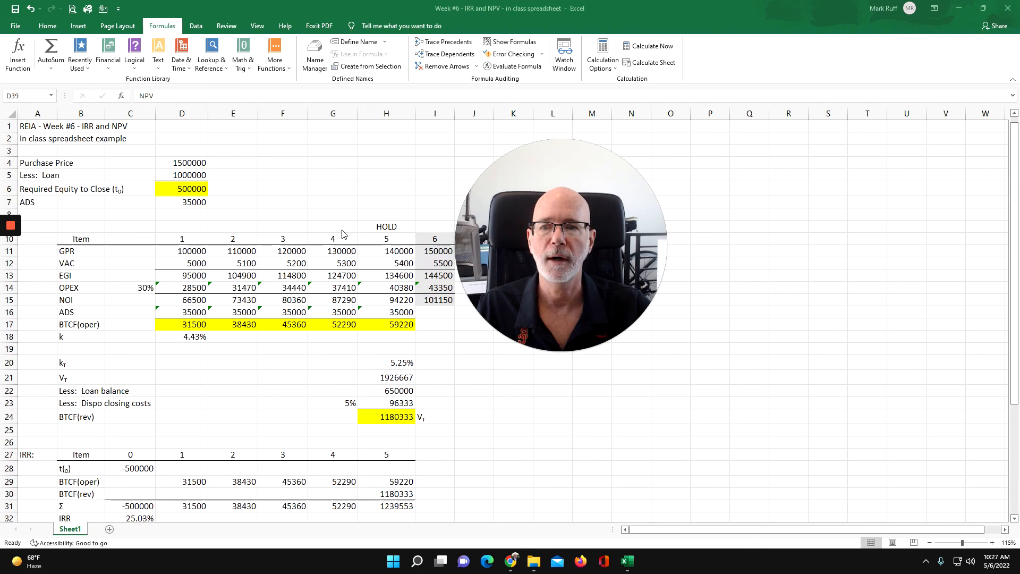
{"action": "scroll", "coordinate": [318, 260], "scroll_direction": "down", "scroll_amount": 3}
{"action": "scroll", "coordinate": [291, 285], "scroll_direction": "up", "scroll_amount": 3}
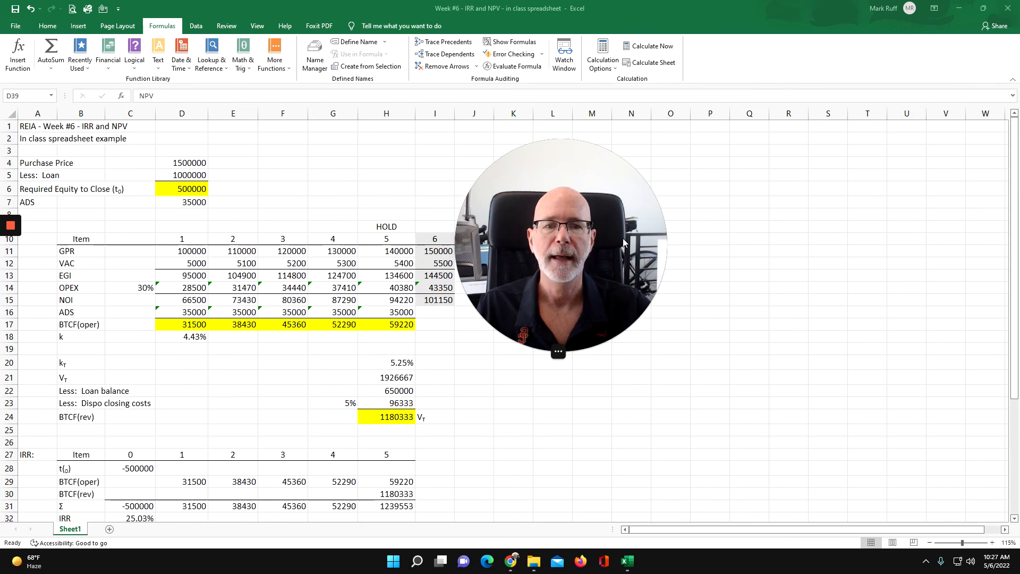
{"action": "mouse_move", "coordinate": [11, 228]}
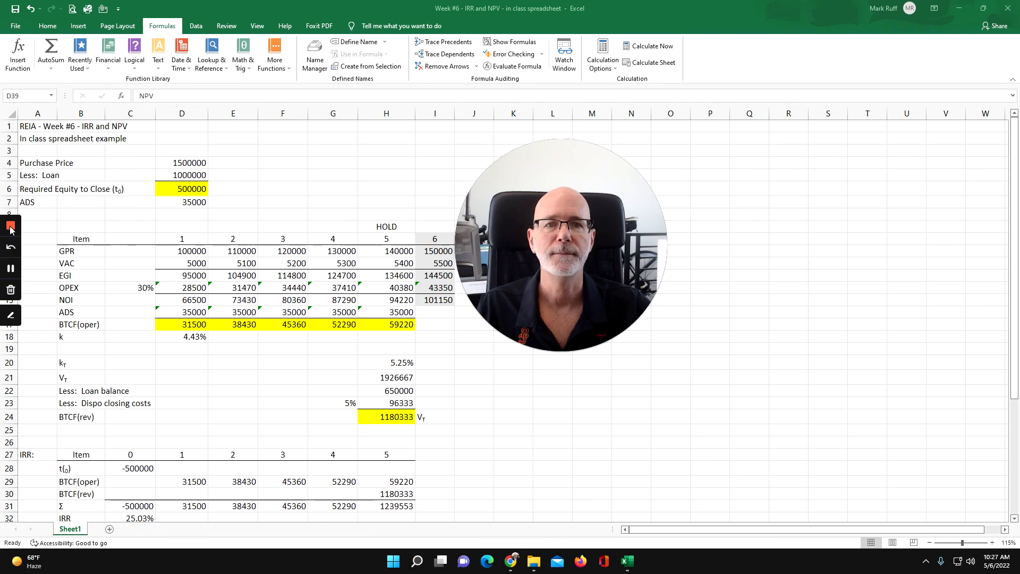